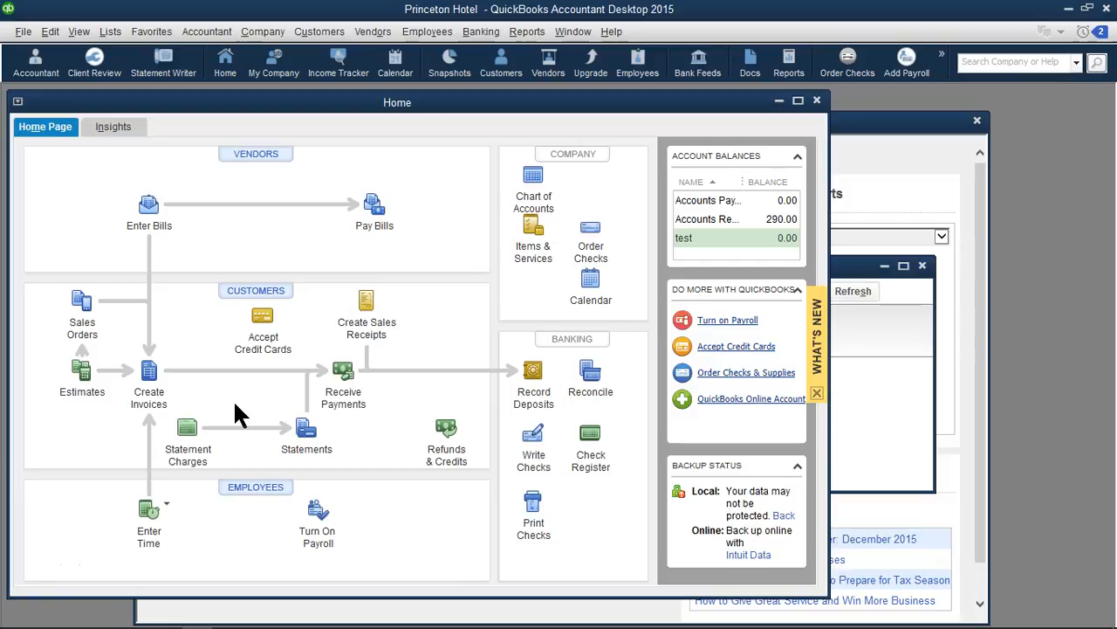
Open the Chart of Accounts and start a new account of the Expense type
{"action": "left_click", "coordinate": [392, 287]}
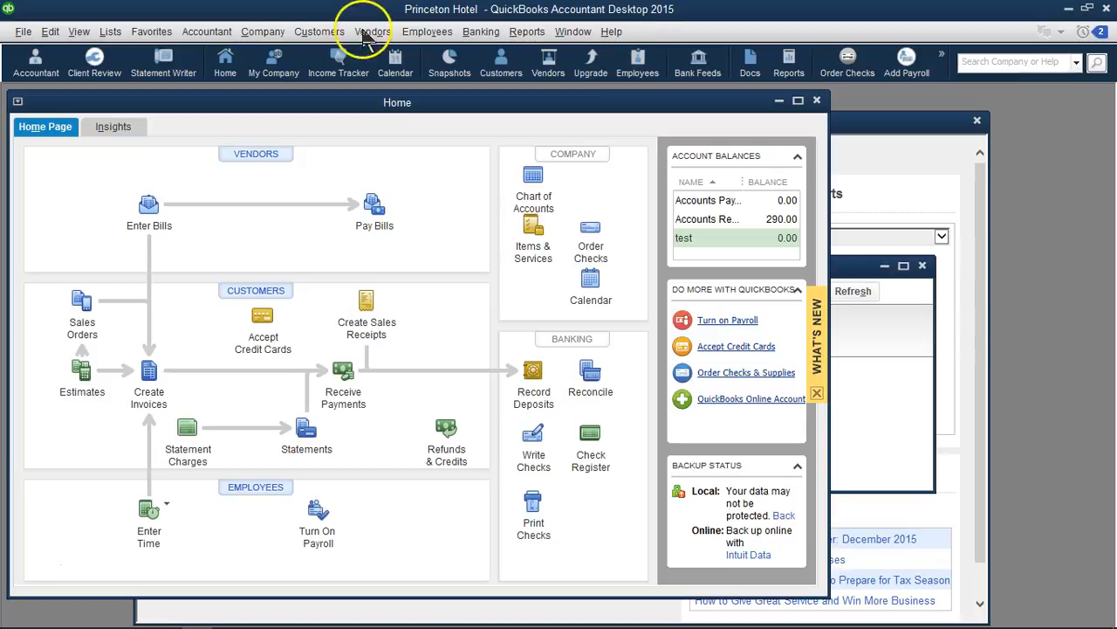
{"action": "left_click", "coordinate": [112, 35]}
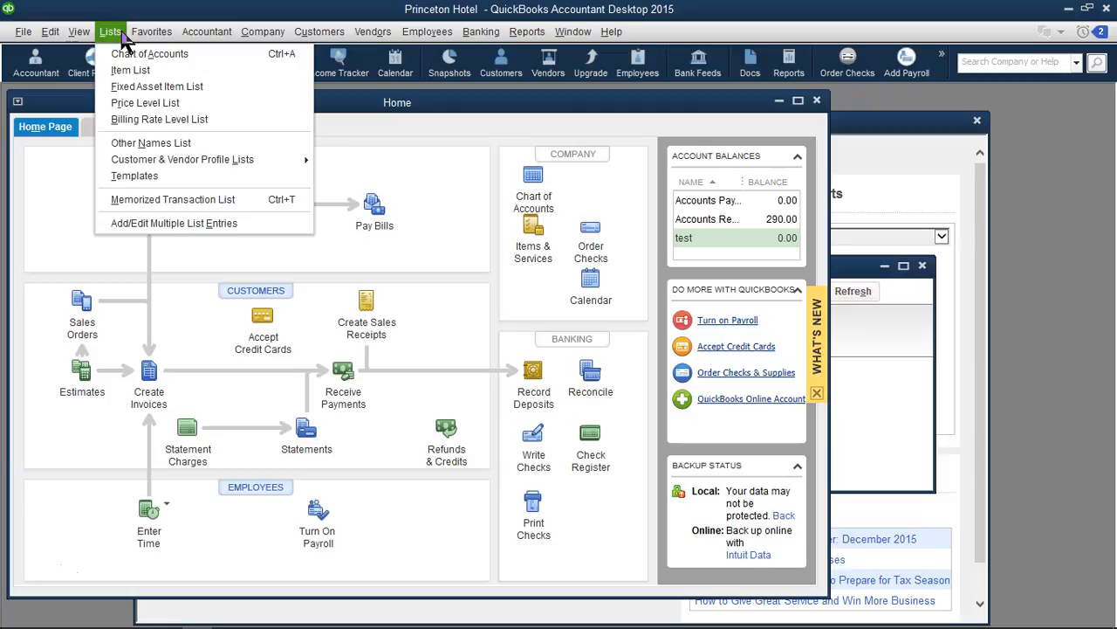
{"action": "left_click", "coordinate": [127, 41]}
{"action": "left_click", "coordinate": [126, 41]}
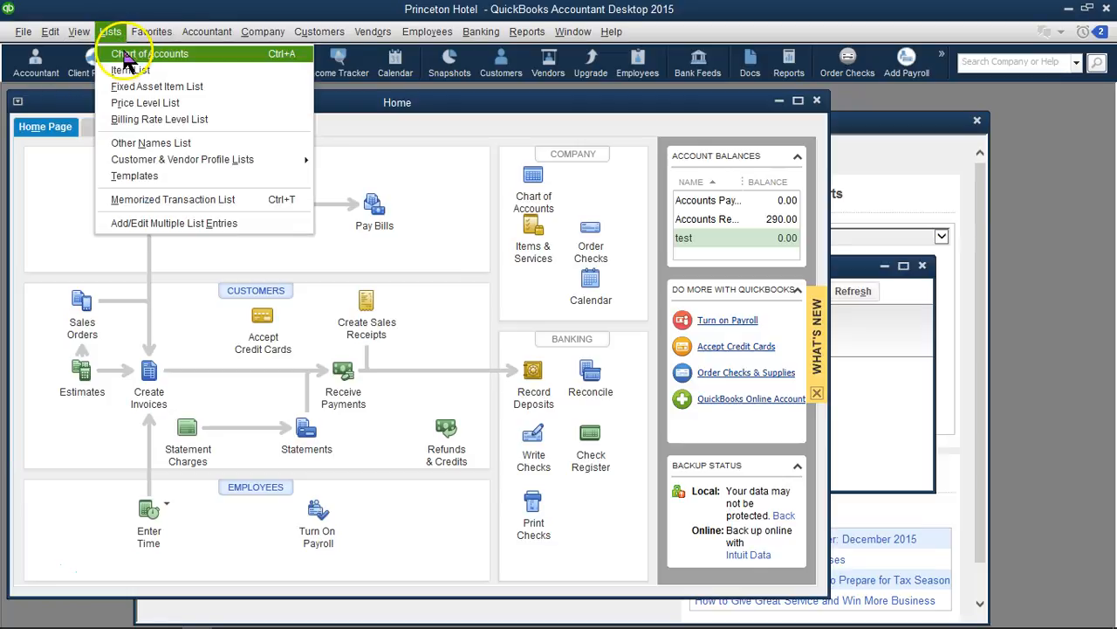
{"action": "left_click", "coordinate": [125, 58]}
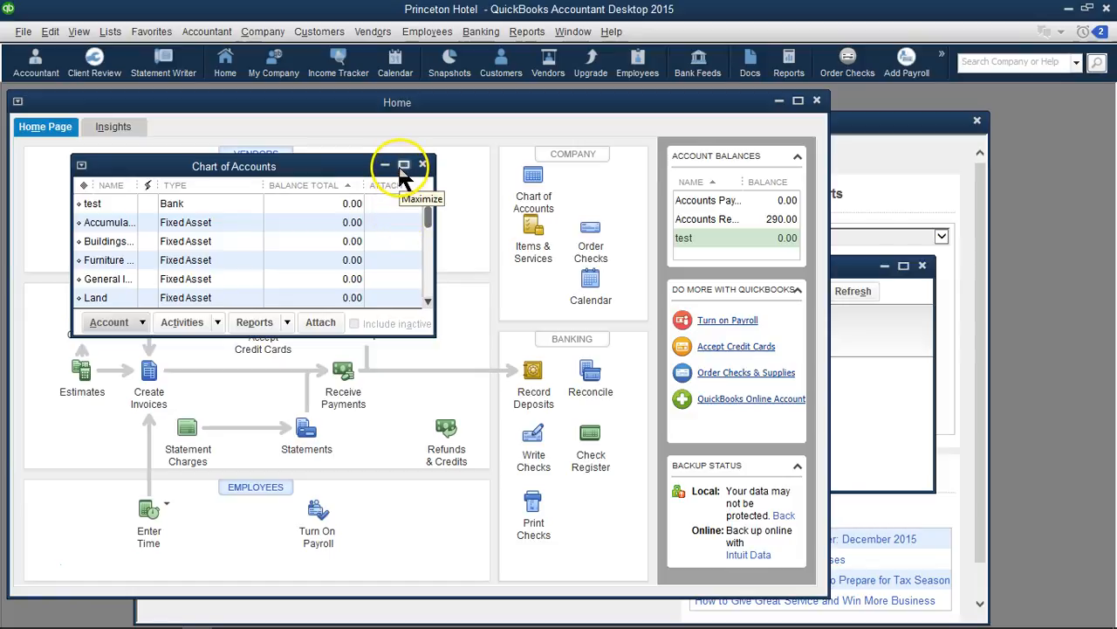
{"action": "left_click", "coordinate": [138, 323]}
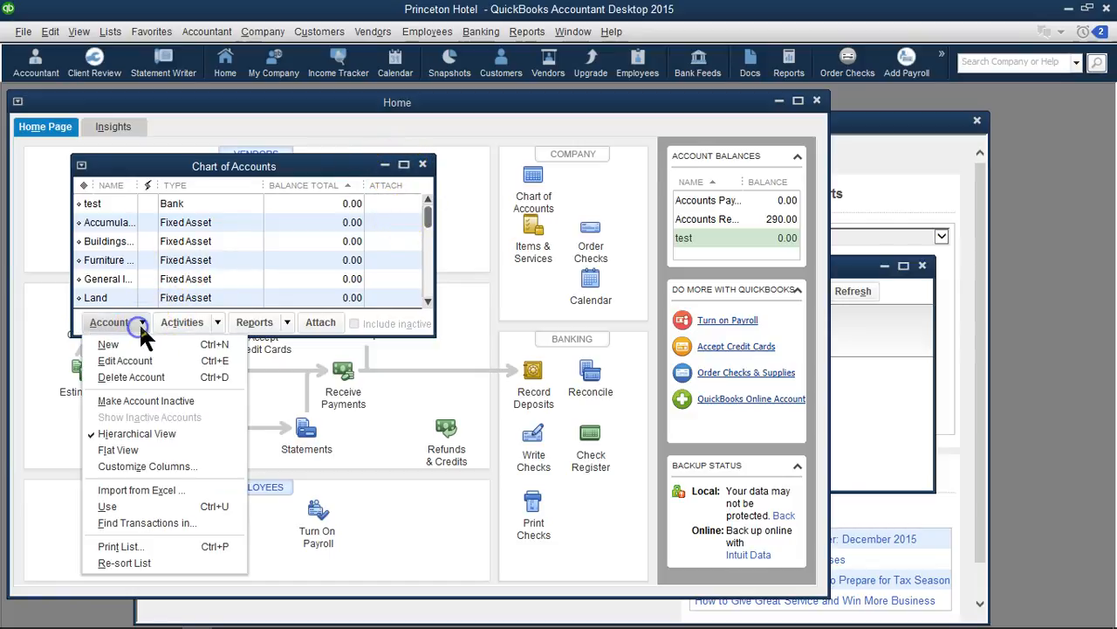
{"action": "left_click", "coordinate": [114, 345]}
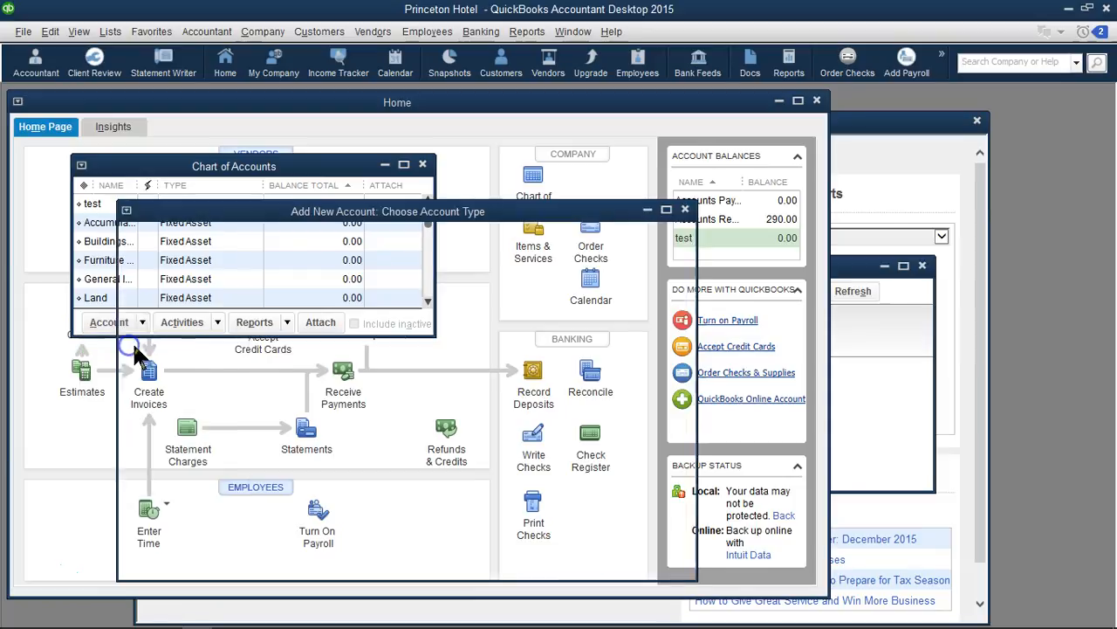
{"action": "left_click", "coordinate": [190, 323]}
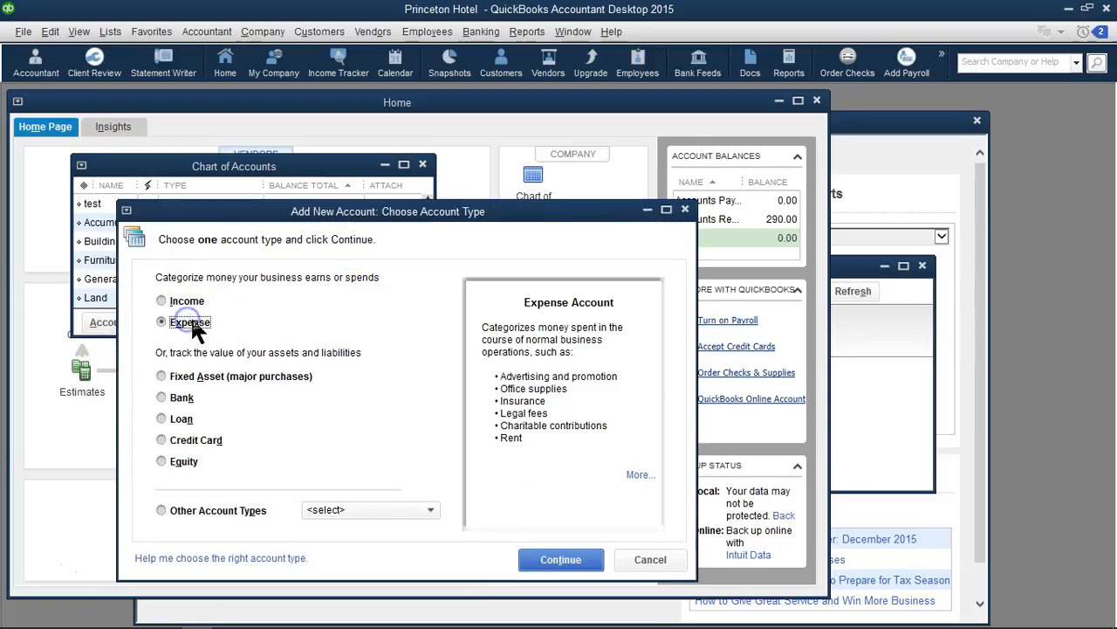
{"action": "left_click", "coordinate": [548, 555]}
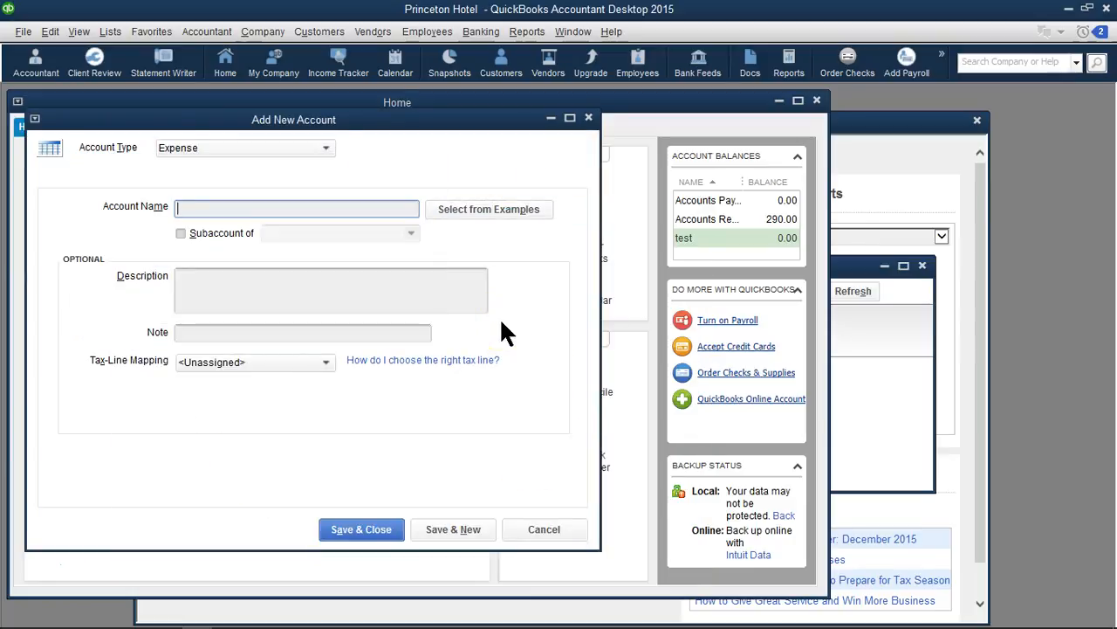
Name the new expense account "Professional Consulting 1099"
{"action": "type", "text": "Professional Consultn"}
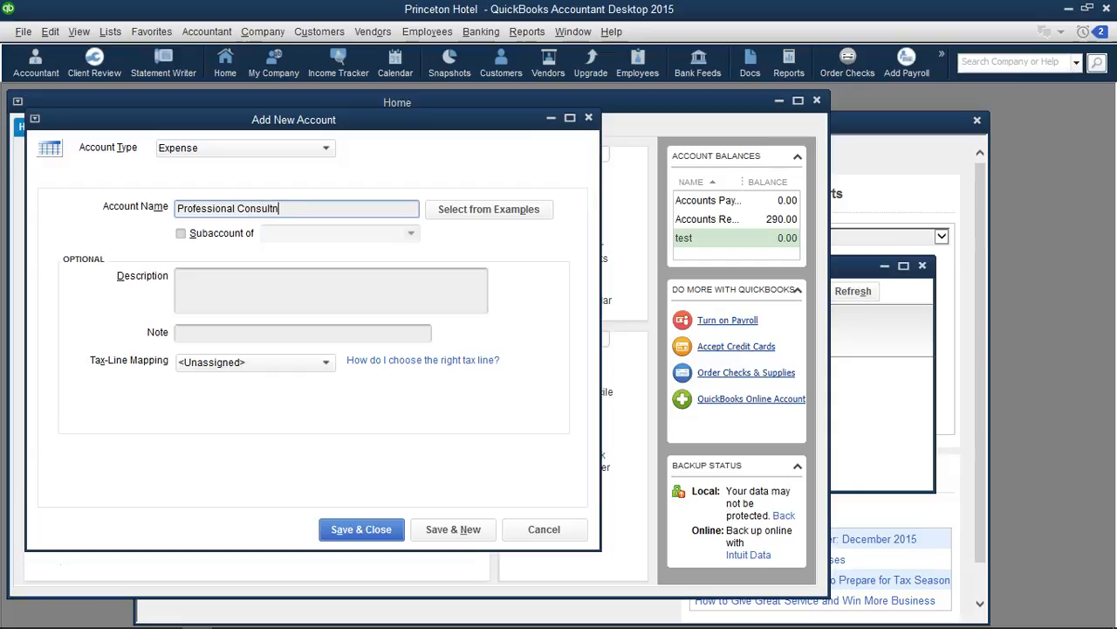
{"action": "key", "text": "BackSpace"}
{"action": "type", "text": "ing 1099"}
Map the account to the tax line "1099-MISC: Nonemployee compensation" and save it
{"action": "left_click", "coordinate": [307, 281]}
{"action": "left_click", "coordinate": [323, 361]}
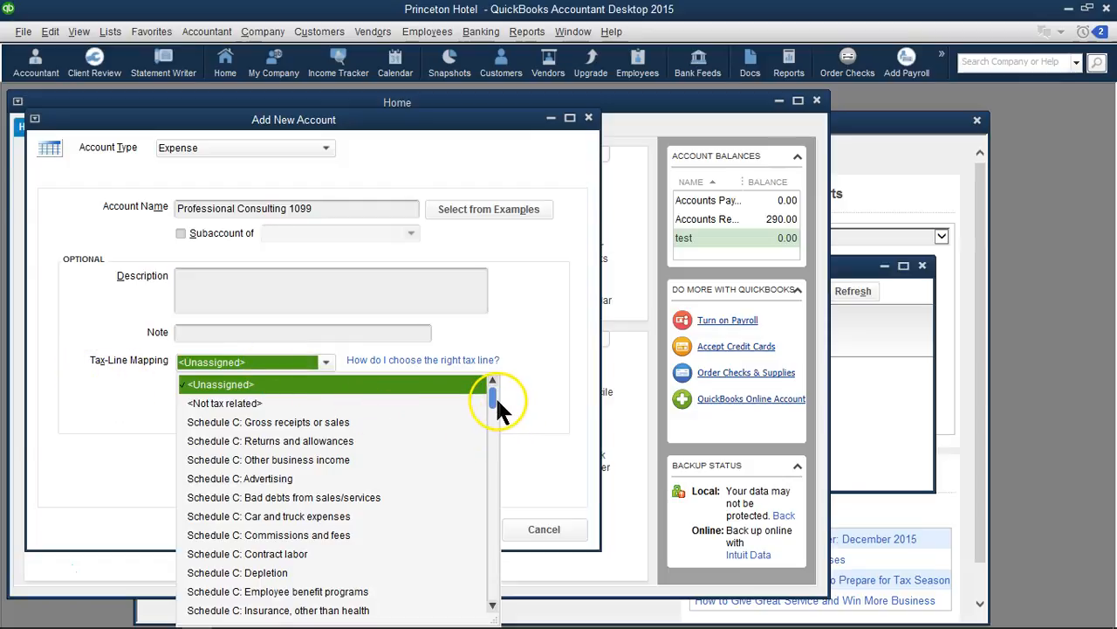
{"action": "left_click_drag", "start_coordinate": [492, 396], "coordinate": [492, 589]}
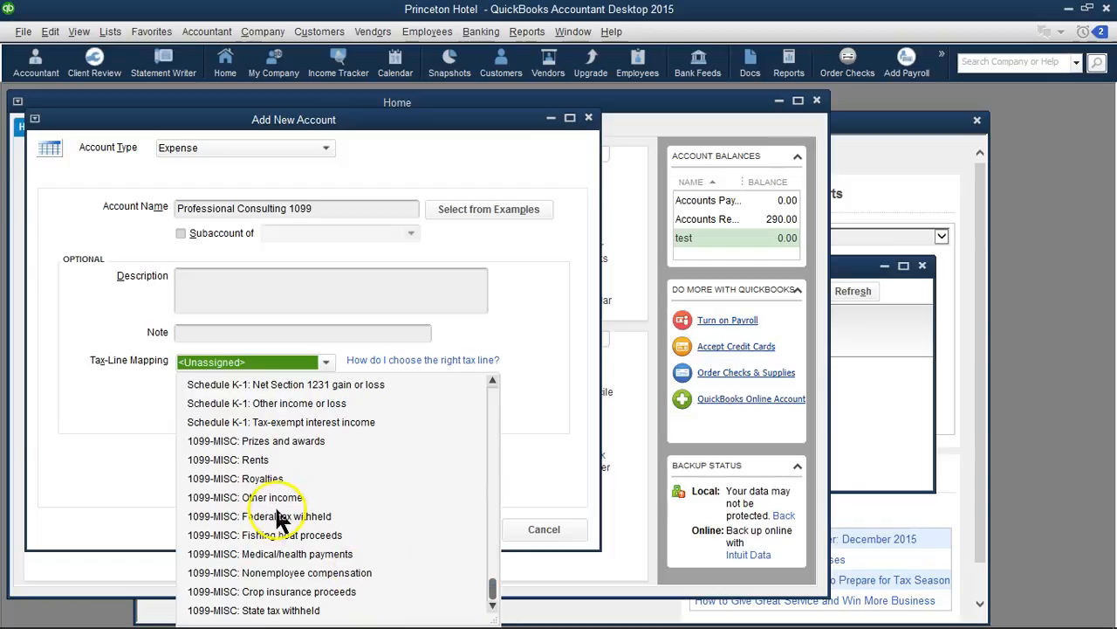
{"action": "left_click", "coordinate": [239, 572]}
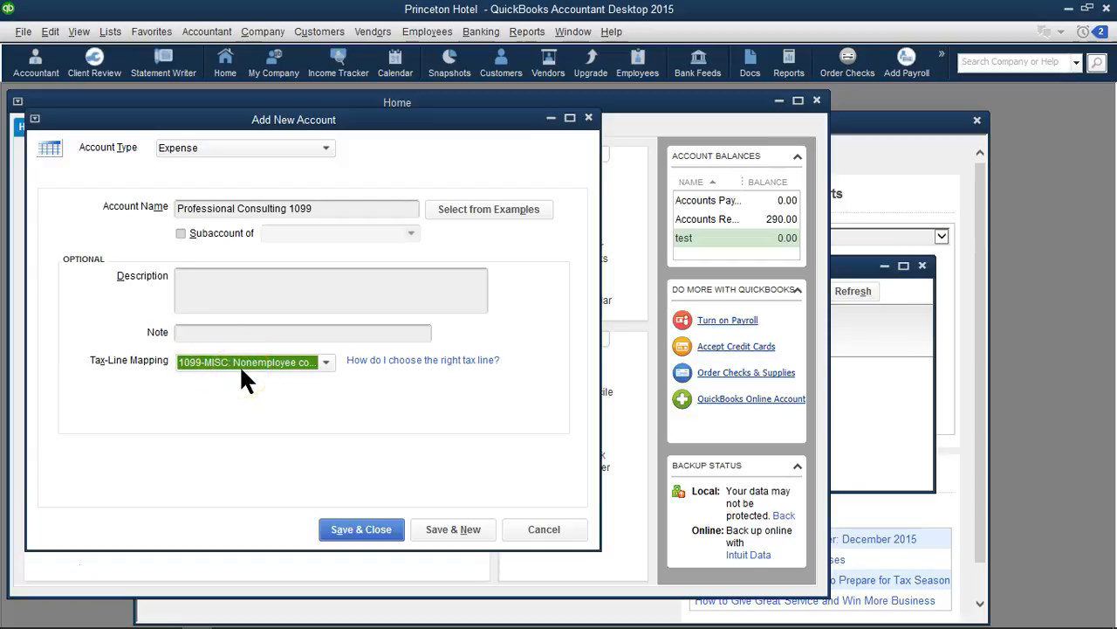
{"action": "left_click", "coordinate": [339, 533]}
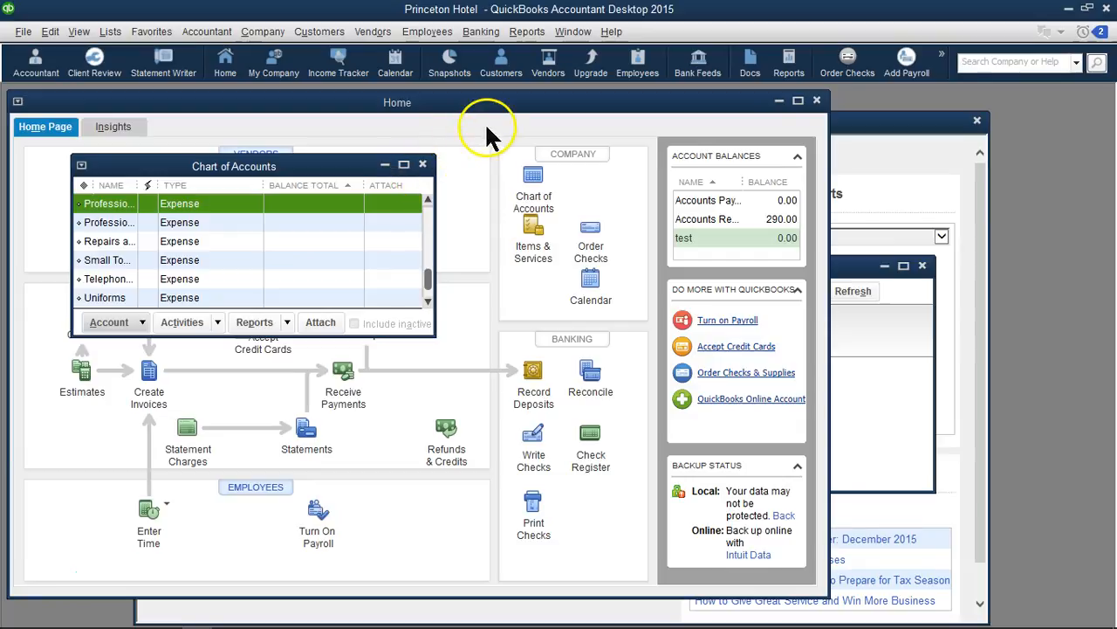
Start a new vendor in the Vendor Center with XYZ as both vendor name and company name
{"action": "left_click", "coordinate": [548, 63]}
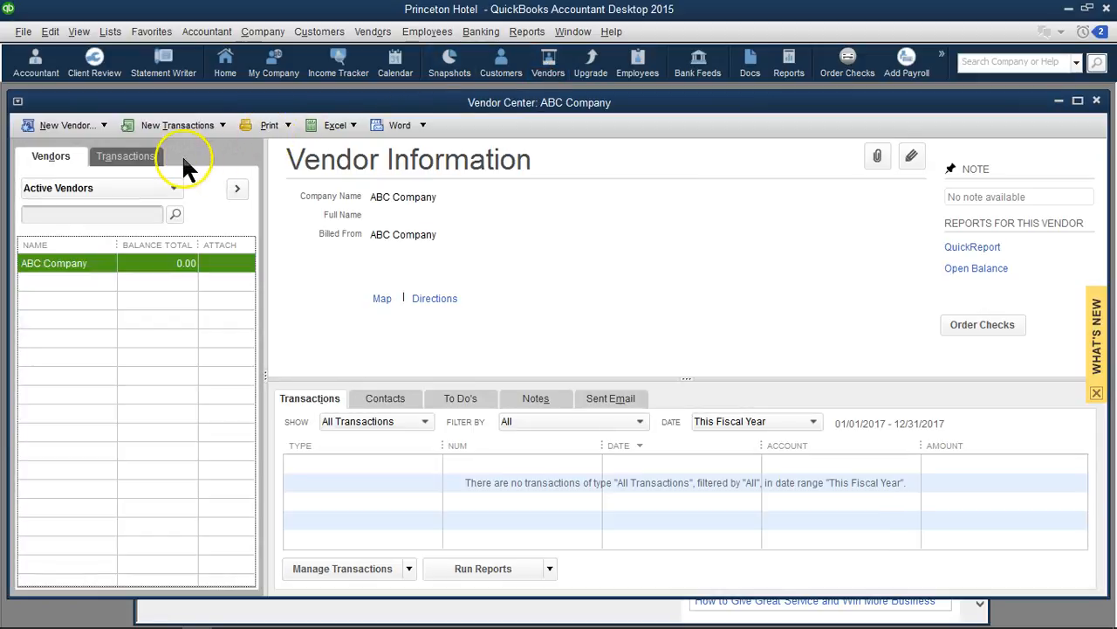
{"action": "left_click", "coordinate": [63, 125]}
{"action": "left_click", "coordinate": [63, 147]}
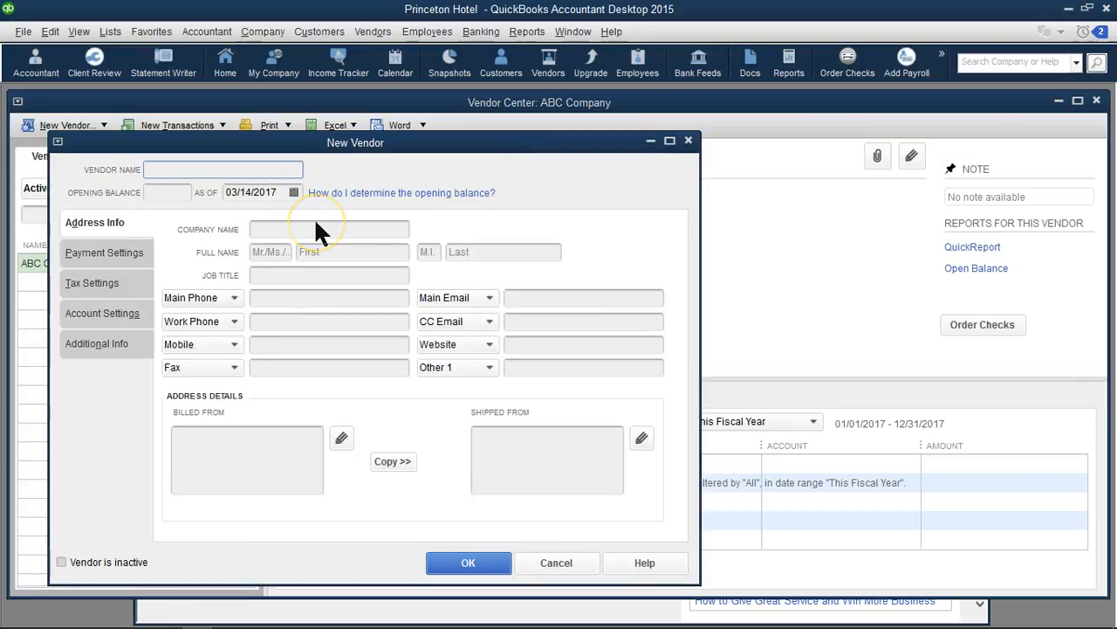
{"action": "type", "text": "XYZ"}
{"action": "key", "text": "Tab"}
{"action": "key", "text": "Tab"}
{"action": "key", "text": "Tab"}
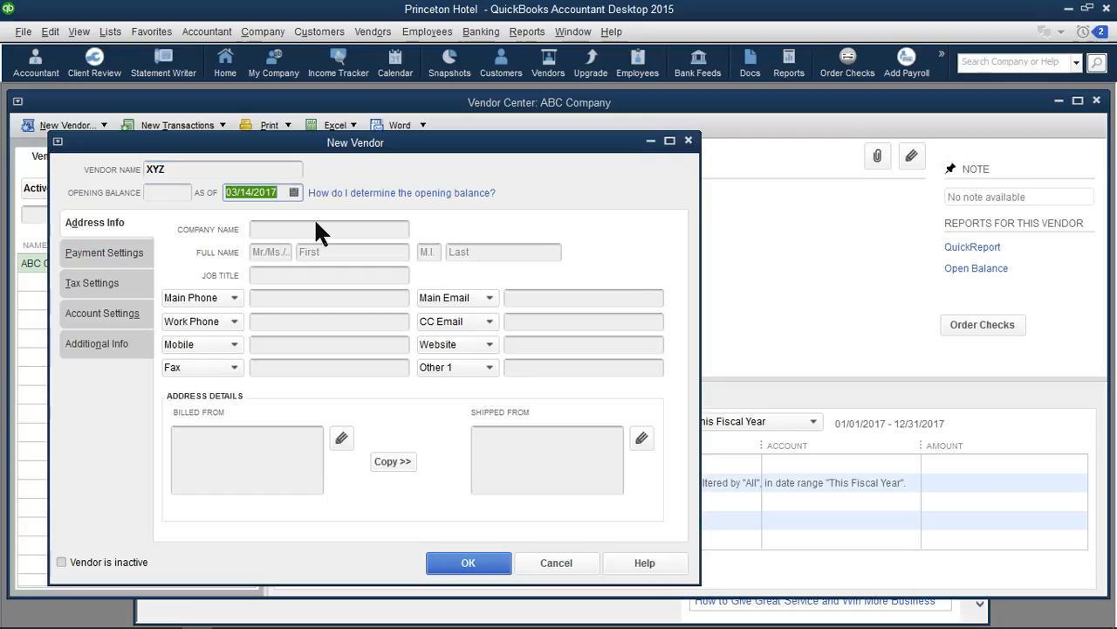
{"action": "type", "text": "XYZ"}
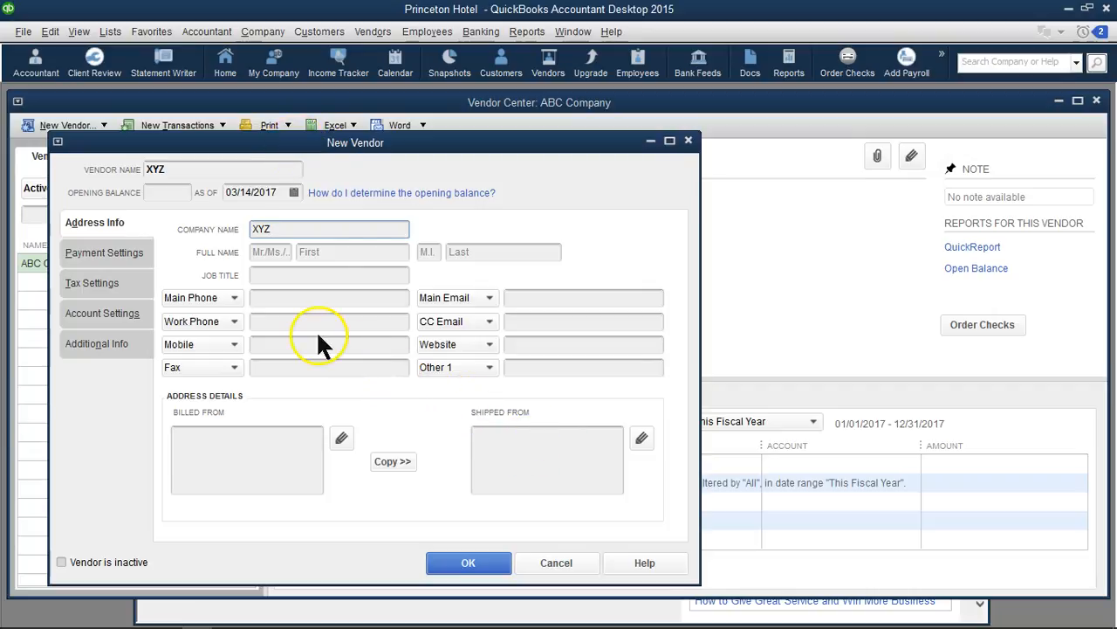
Mark the new vendor as eligible for 1099, enter the vendor tax ID, and save the vendor
{"action": "left_click", "coordinate": [103, 280]}
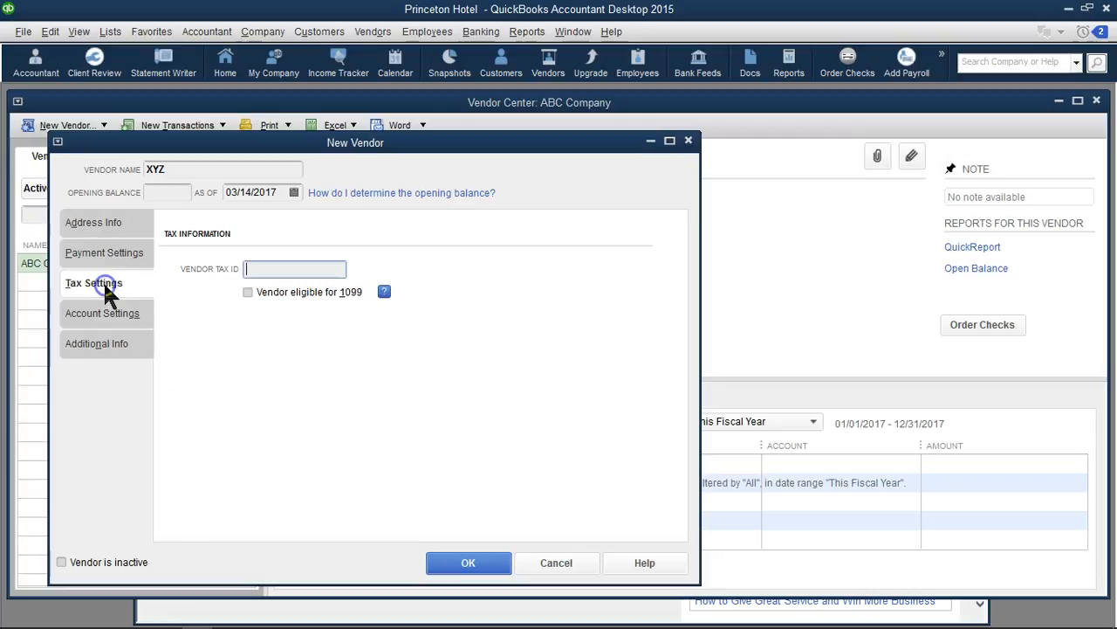
{"action": "left_click", "coordinate": [249, 293]}
{"action": "left_click", "coordinate": [261, 270]}
{"action": "type", "text": "12-2222222"}
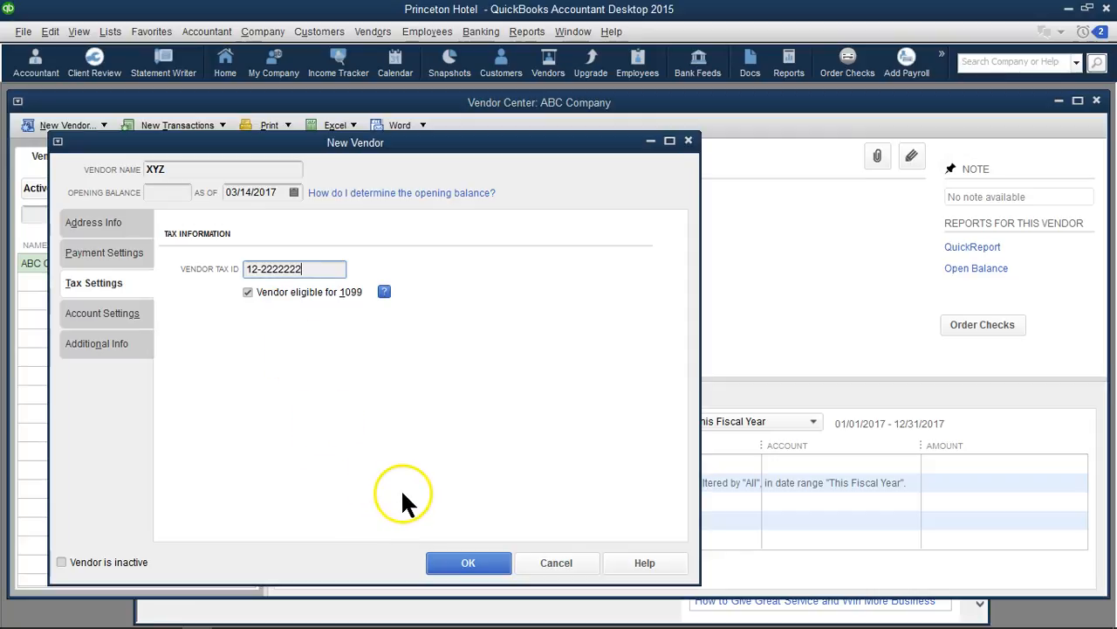
{"action": "left_click", "coordinate": [249, 295]}
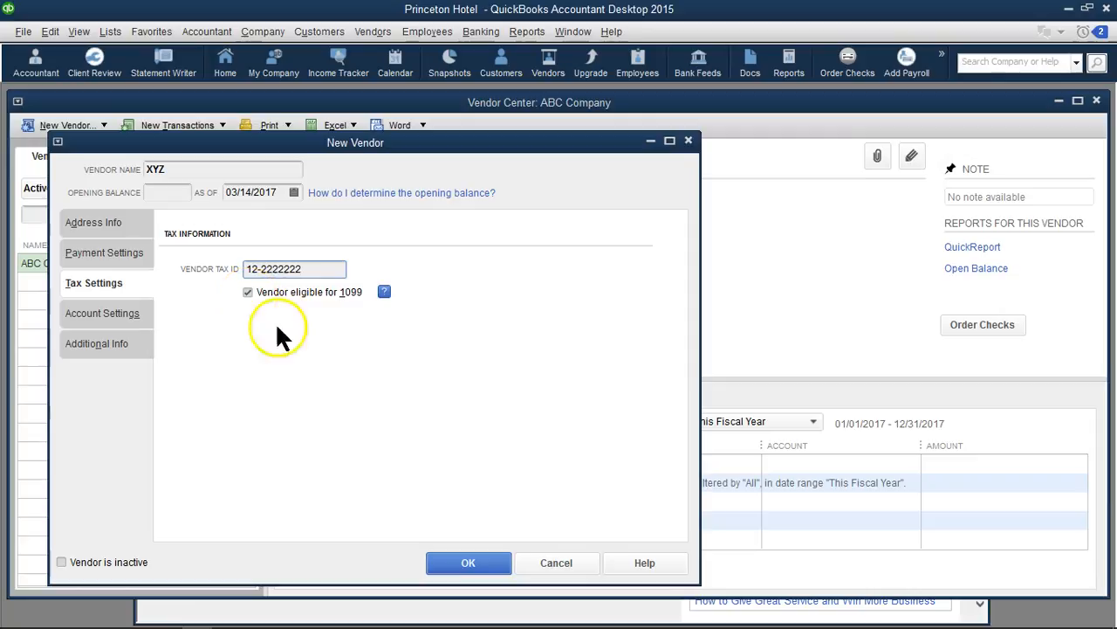
{"action": "left_click", "coordinate": [468, 563]}
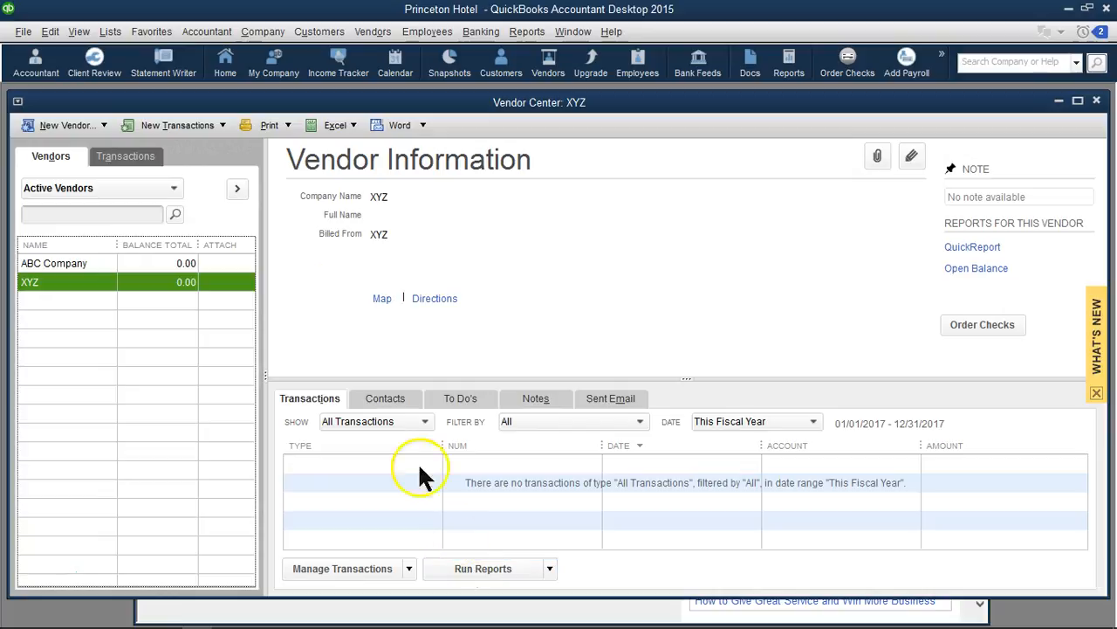
Enter and save a bill for vendor XYZ with a 400 expense to the Professional Consulting 1099 account
{"action": "left_click", "coordinate": [223, 124]}
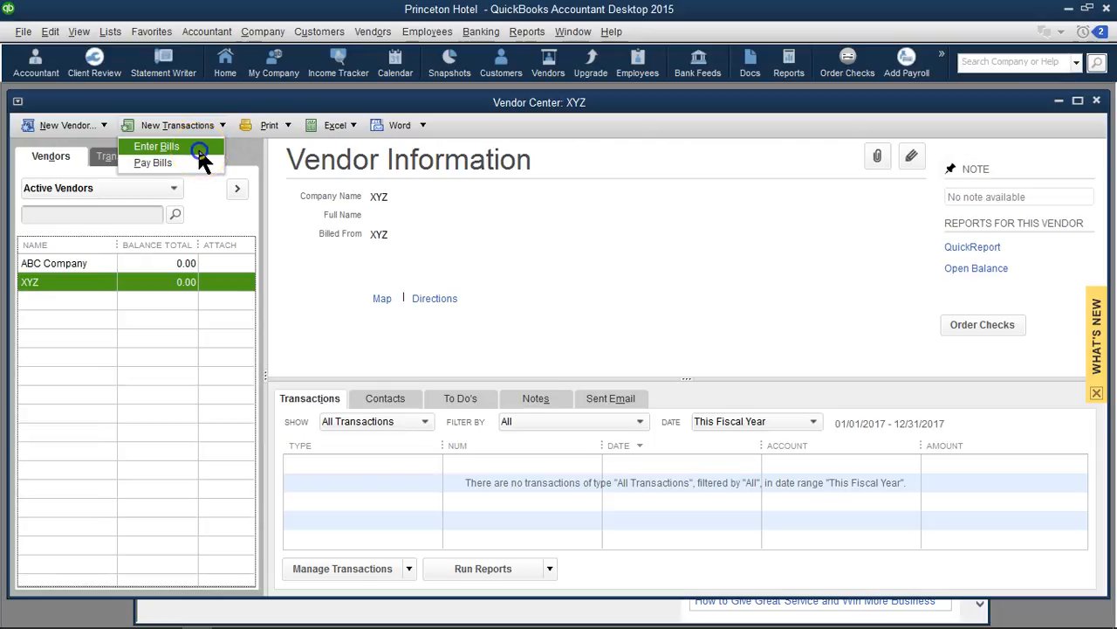
{"action": "left_click", "coordinate": [199, 148]}
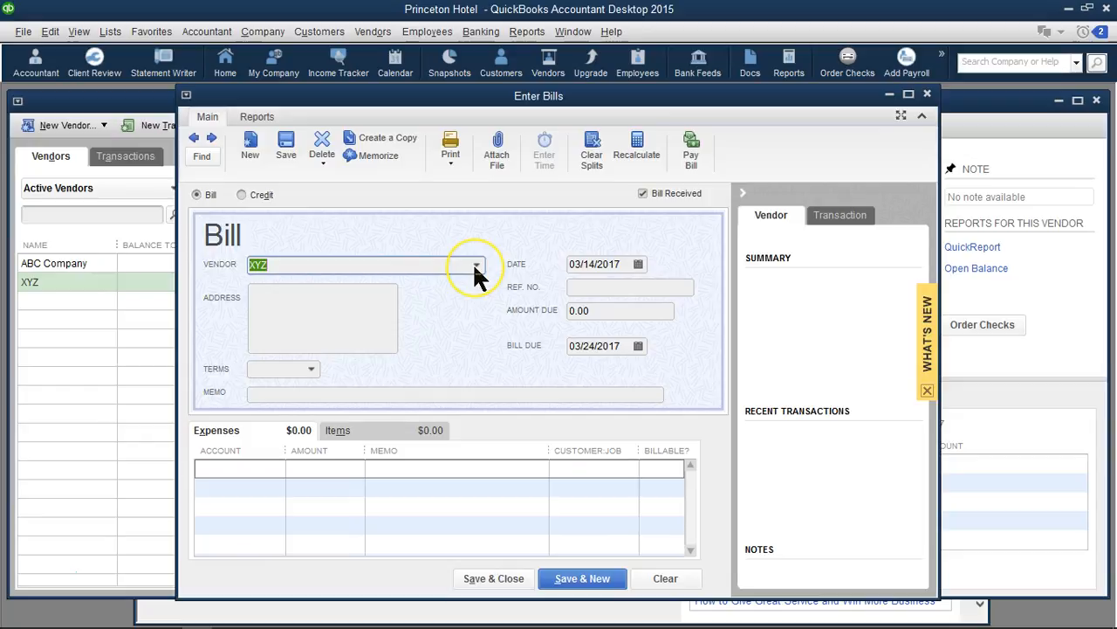
{"action": "left_click", "coordinate": [264, 472]}
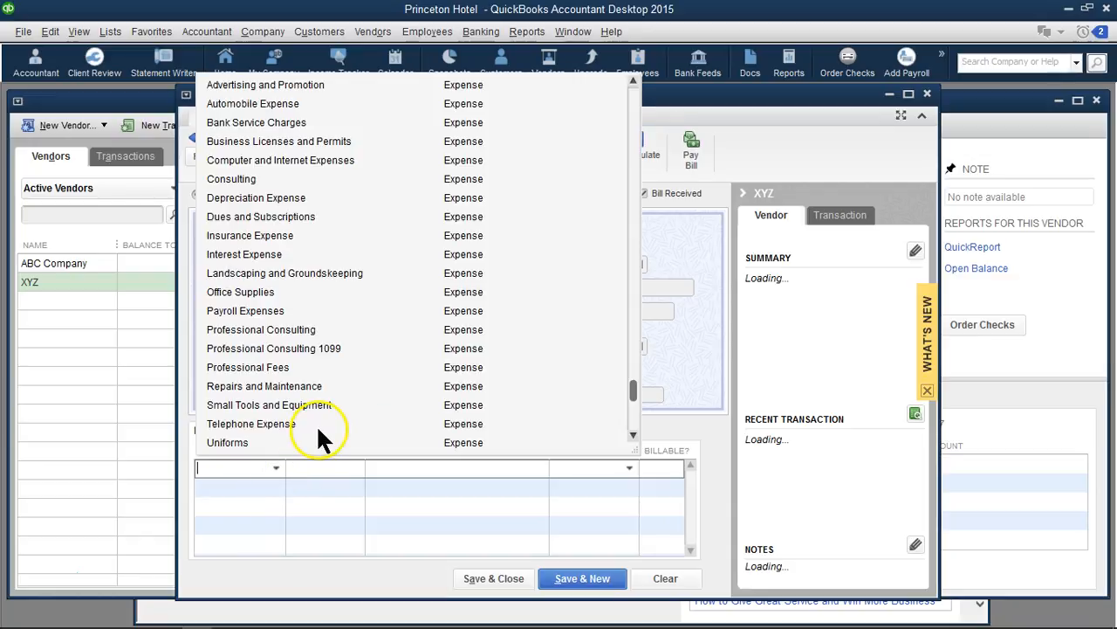
{"action": "left_click", "coordinate": [255, 352]}
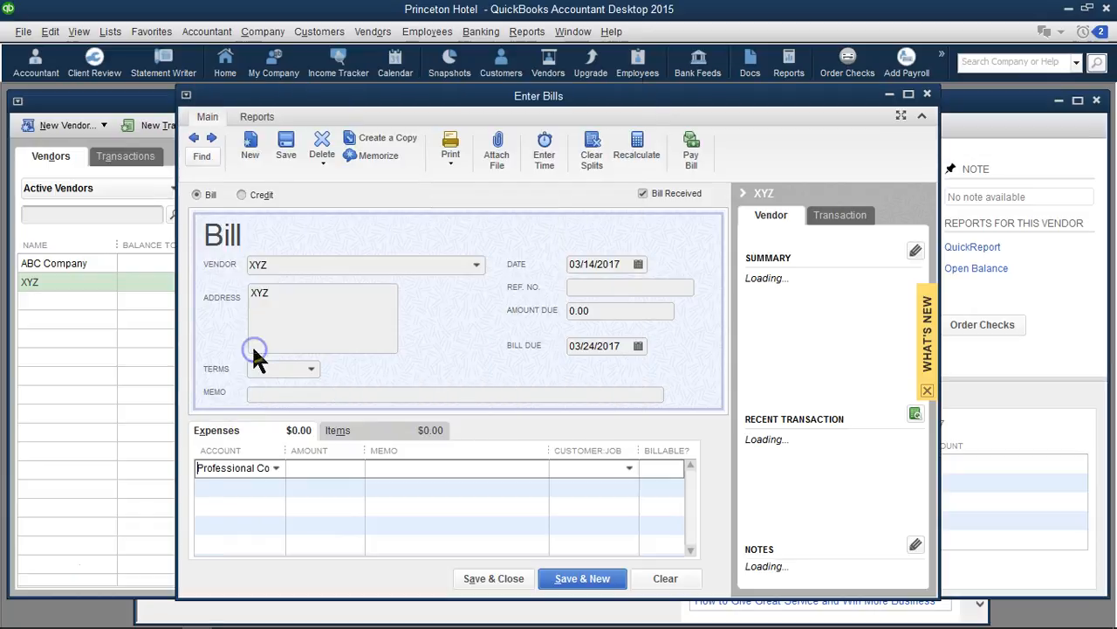
{"action": "left_click", "coordinate": [325, 470]}
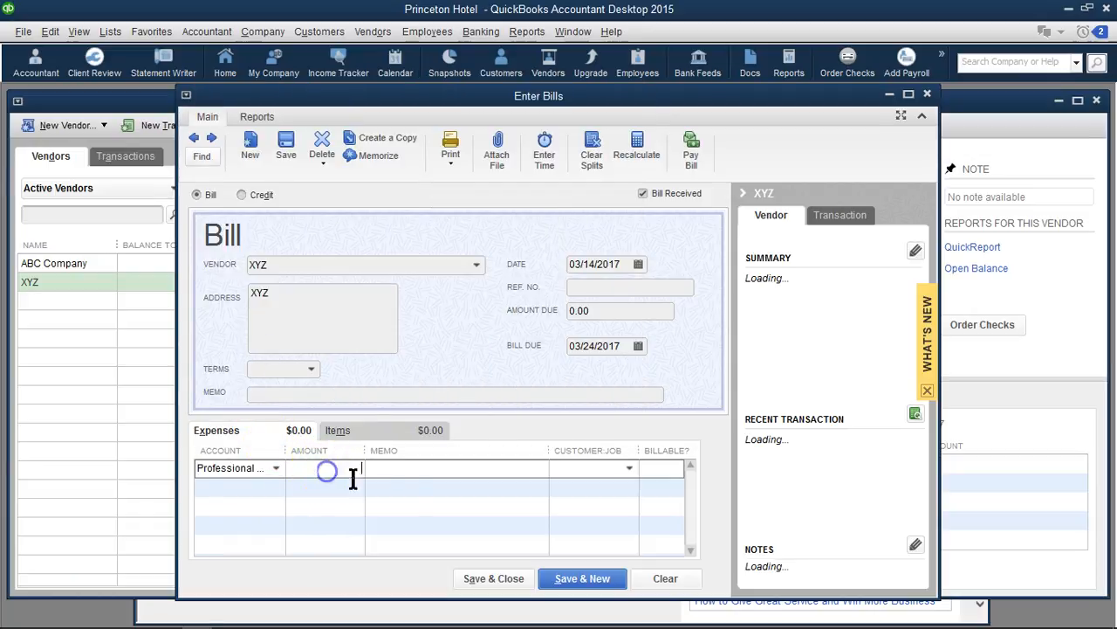
{"action": "type", "text": "400"}
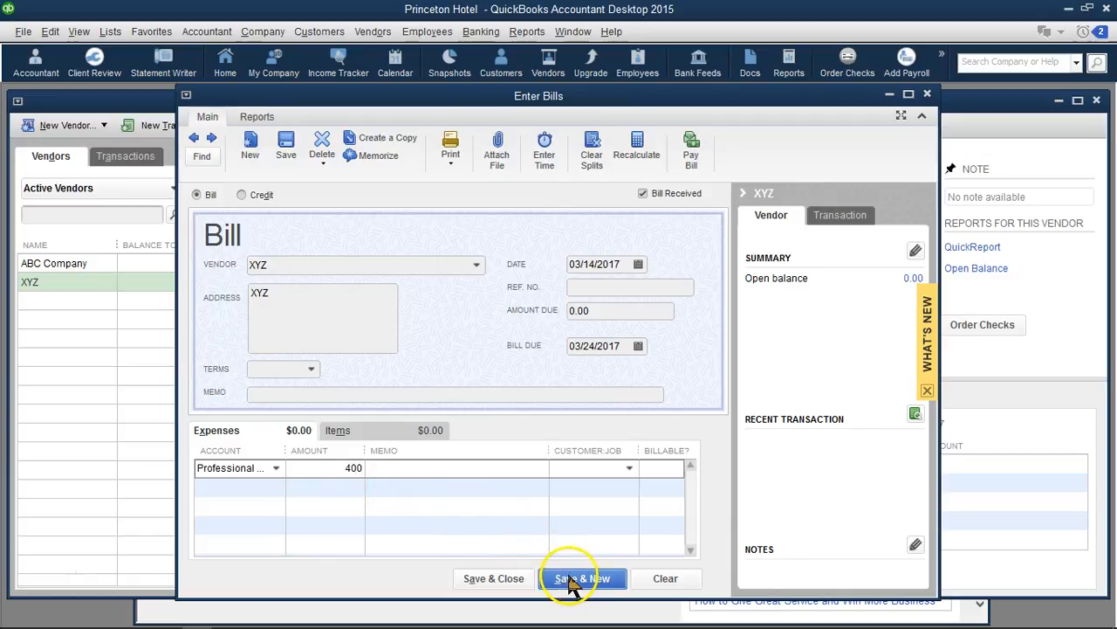
{"action": "left_click", "coordinate": [519, 583]}
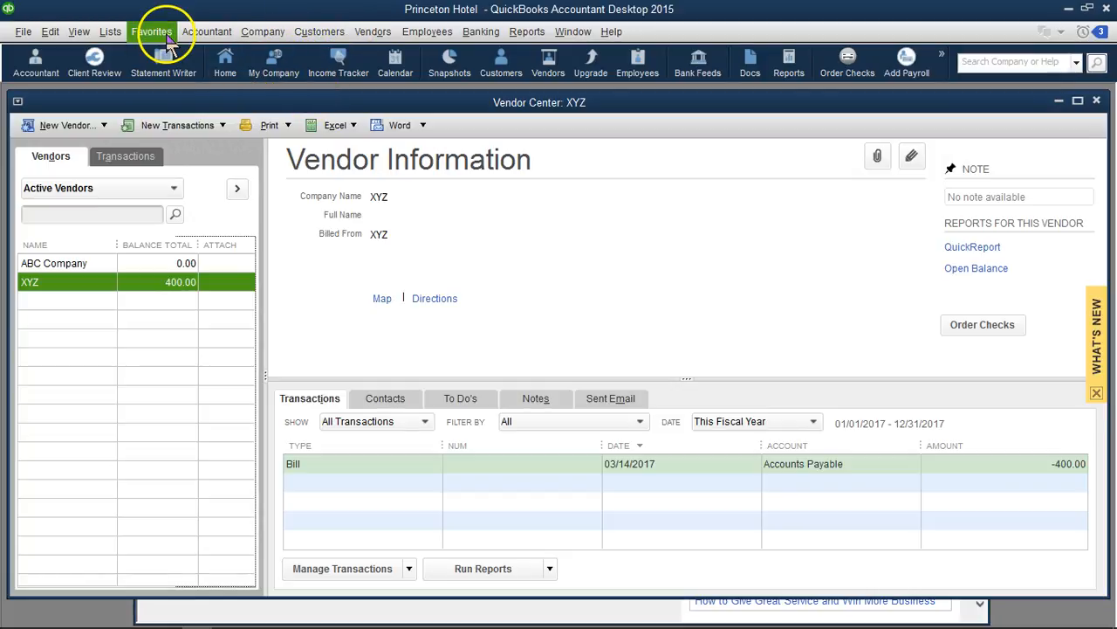
Open the mapping of accounts to Form 1099-MISC boxes from the company preferences for Tax: 1099
{"action": "left_click", "coordinate": [50, 33]}
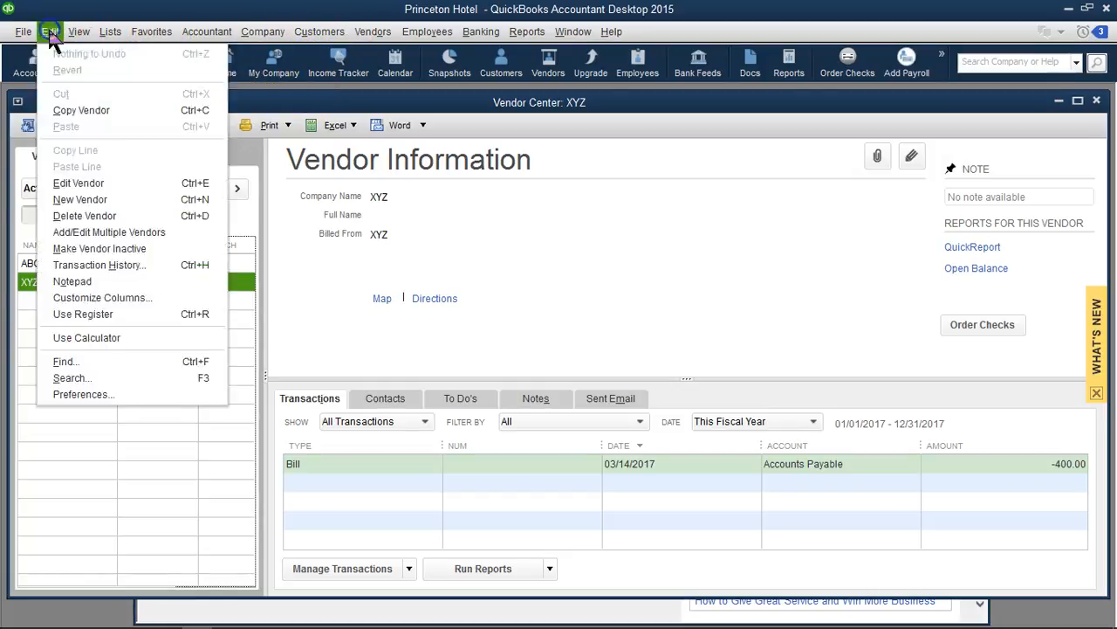
{"action": "left_click", "coordinate": [73, 395]}
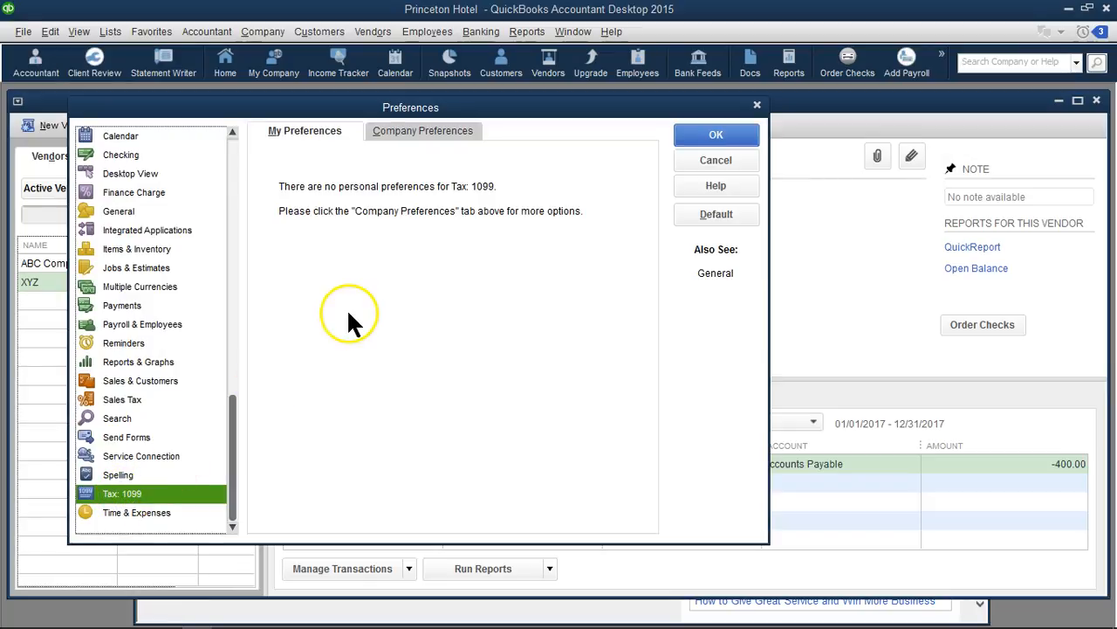
{"action": "left_click", "coordinate": [431, 129]}
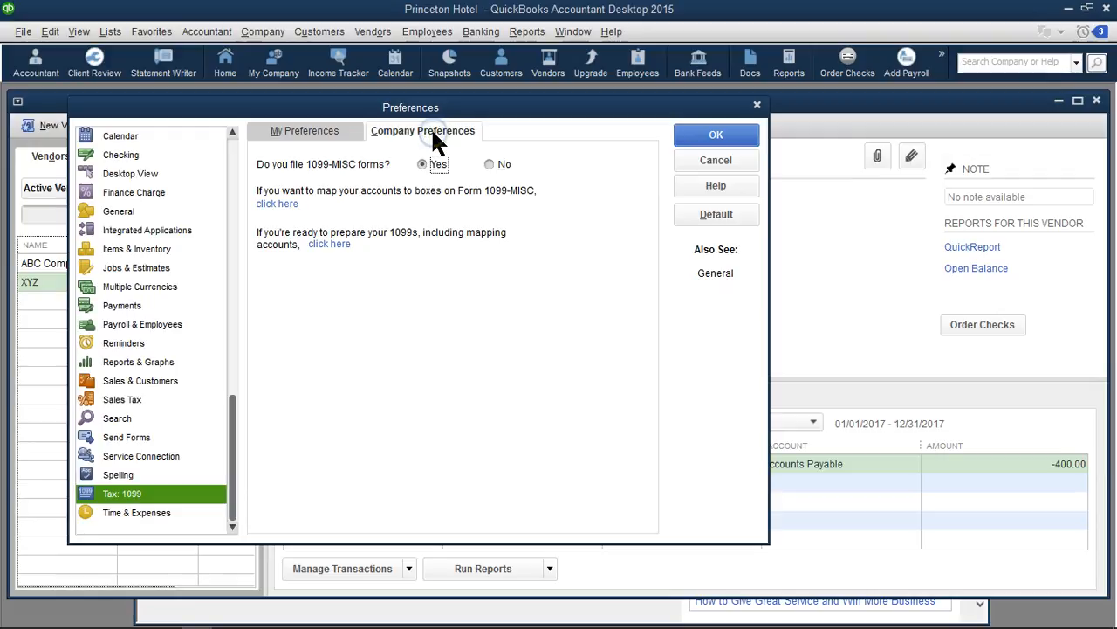
{"action": "left_click", "coordinate": [284, 206]}
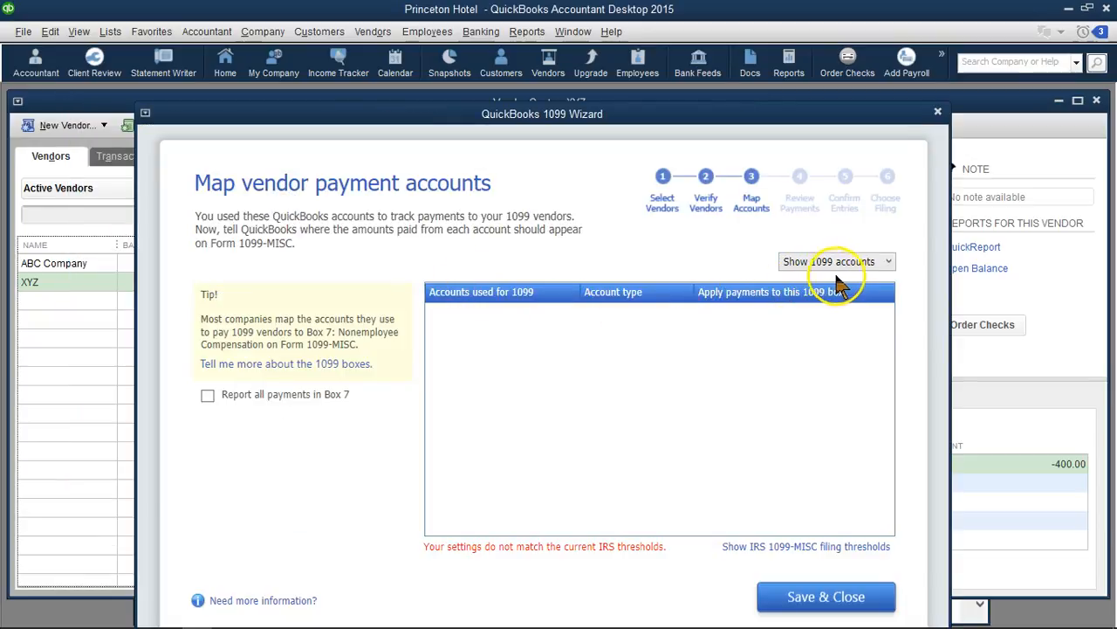
Show all accounts, map Professional Consulting 1099 to Box 7: Nonemployee Compensation, and save the mapping
{"action": "left_click", "coordinate": [881, 264]}
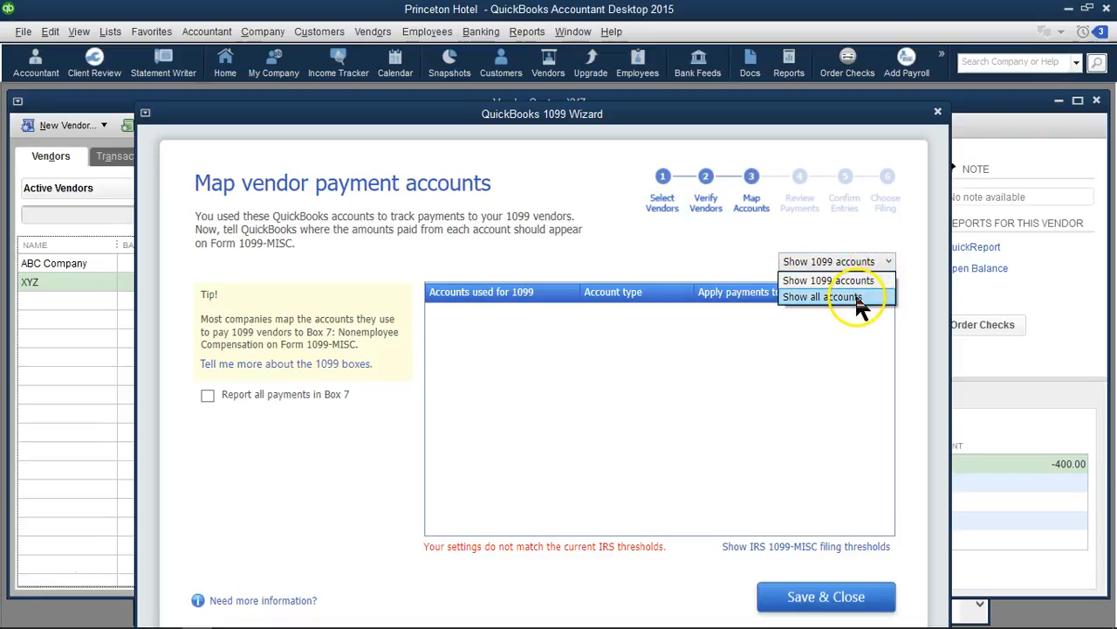
{"action": "left_click", "coordinate": [856, 298]}
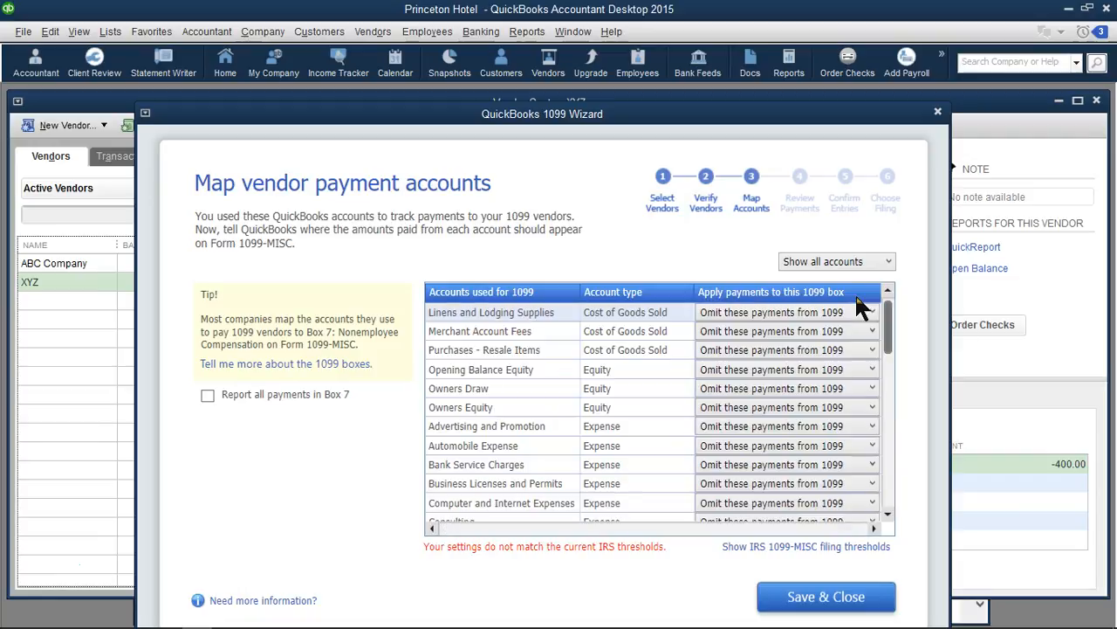
{"action": "left_click", "coordinate": [890, 348]}
{"action": "left_click_drag", "start_coordinate": [892, 349], "coordinate": [887, 417]}
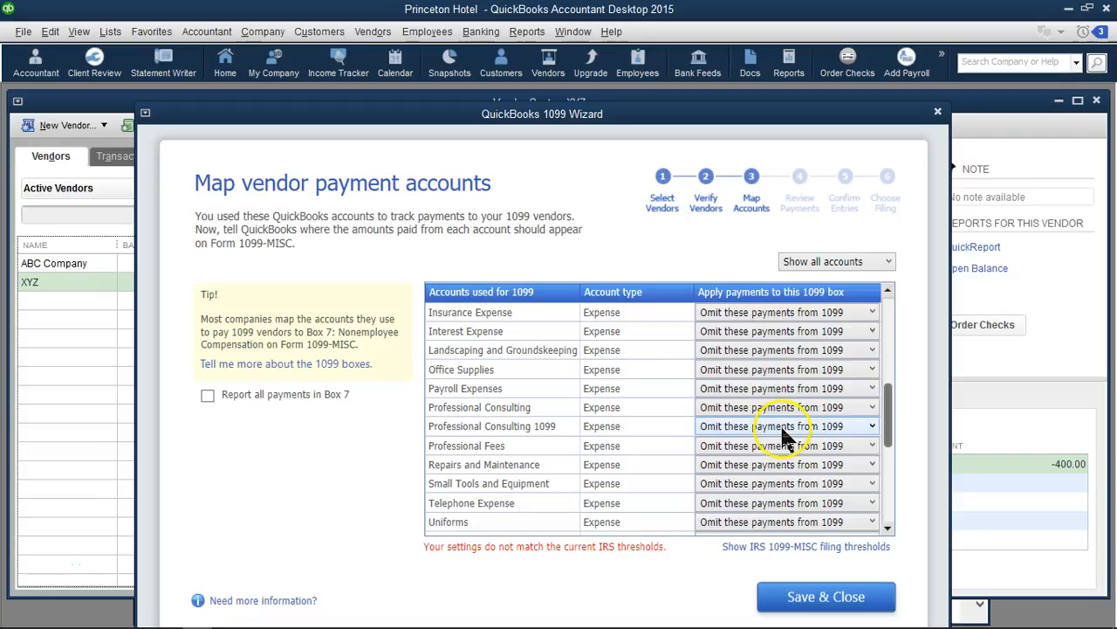
{"action": "left_click", "coordinate": [872, 426]}
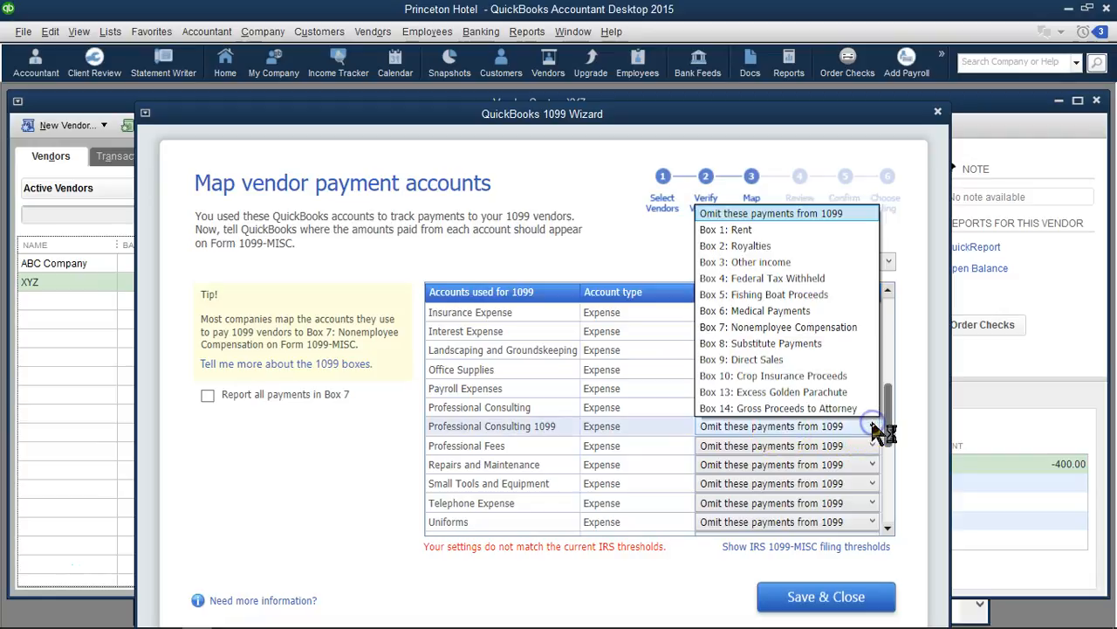
{"action": "left_click", "coordinate": [774, 329]}
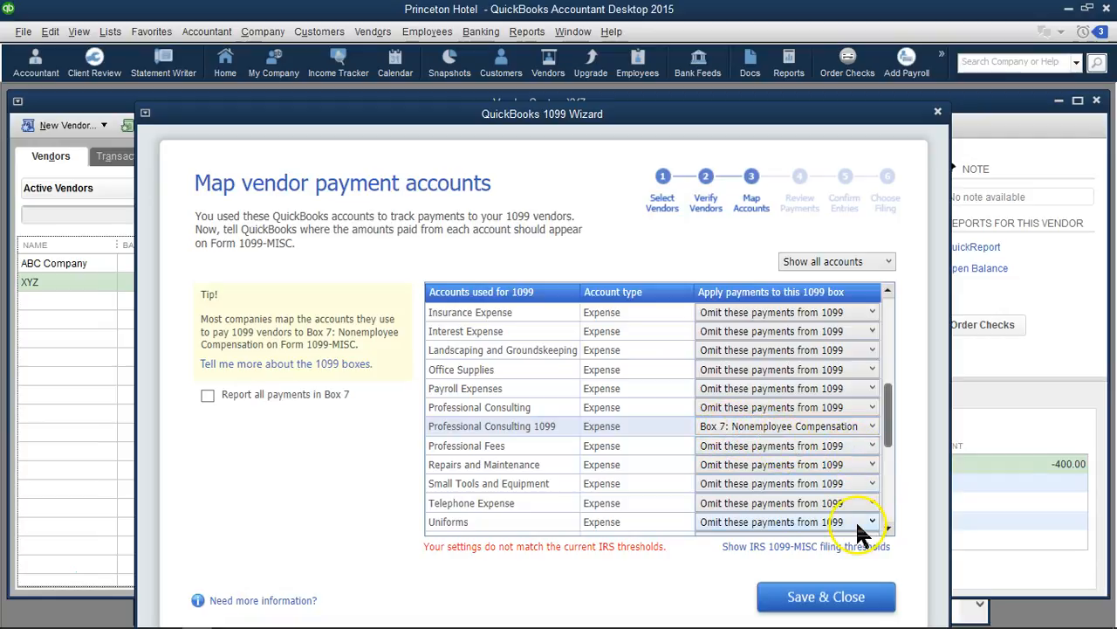
{"action": "left_click", "coordinate": [873, 426]}
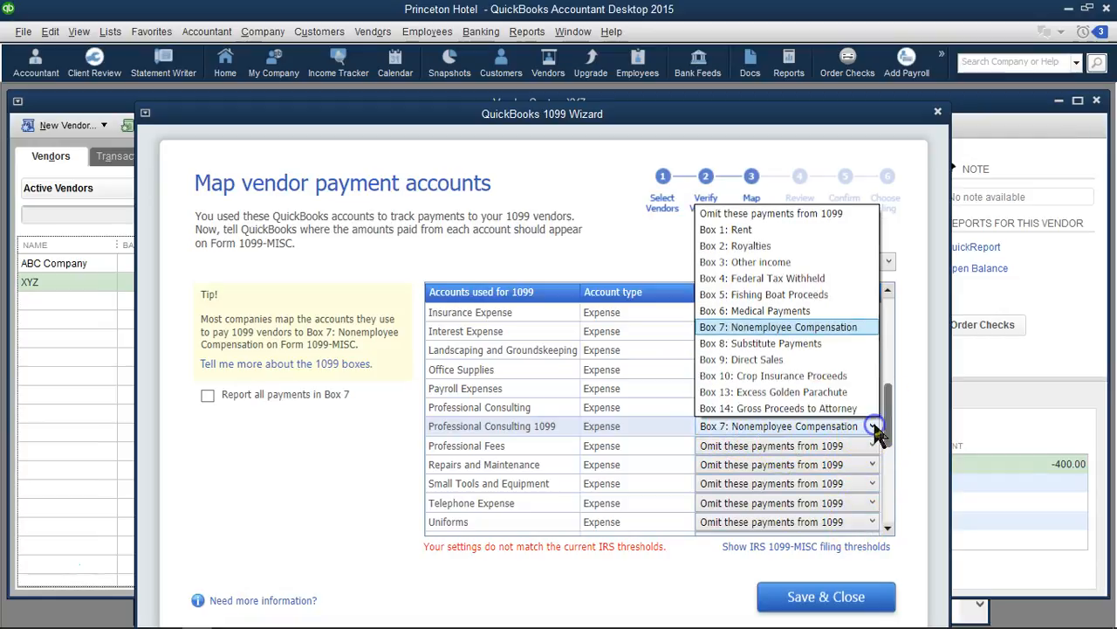
{"action": "left_click", "coordinate": [873, 426]}
{"action": "left_click", "coordinate": [817, 598]}
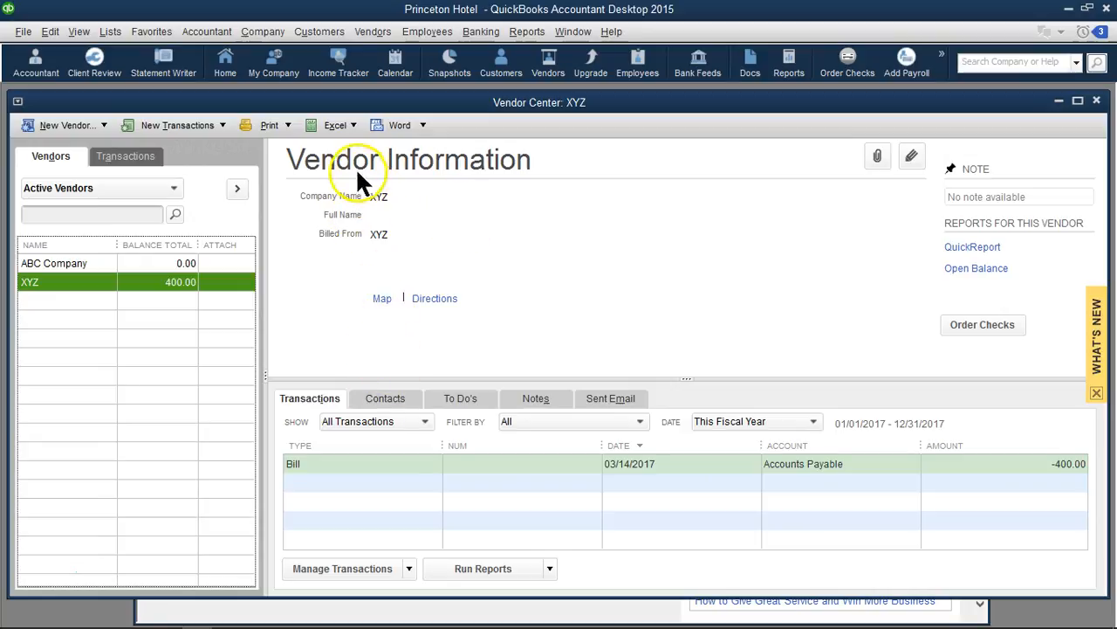
Enter and save a second bill for vendor XYZ with a 600 expense to the Professional Consulting 1099 account
{"action": "left_click", "coordinate": [218, 124]}
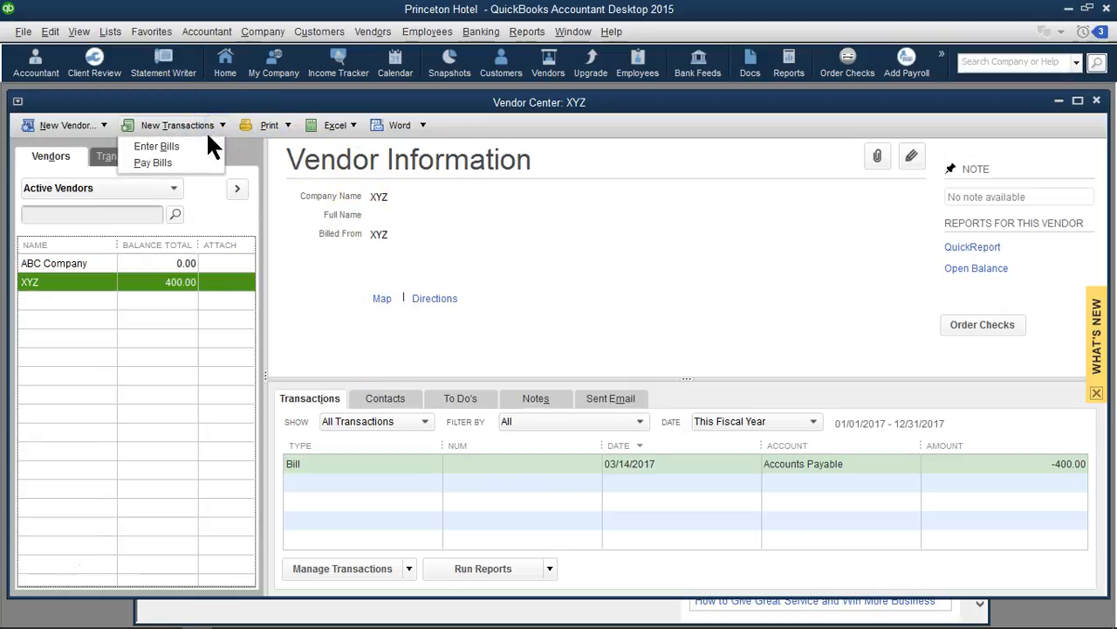
{"action": "left_click", "coordinate": [166, 146]}
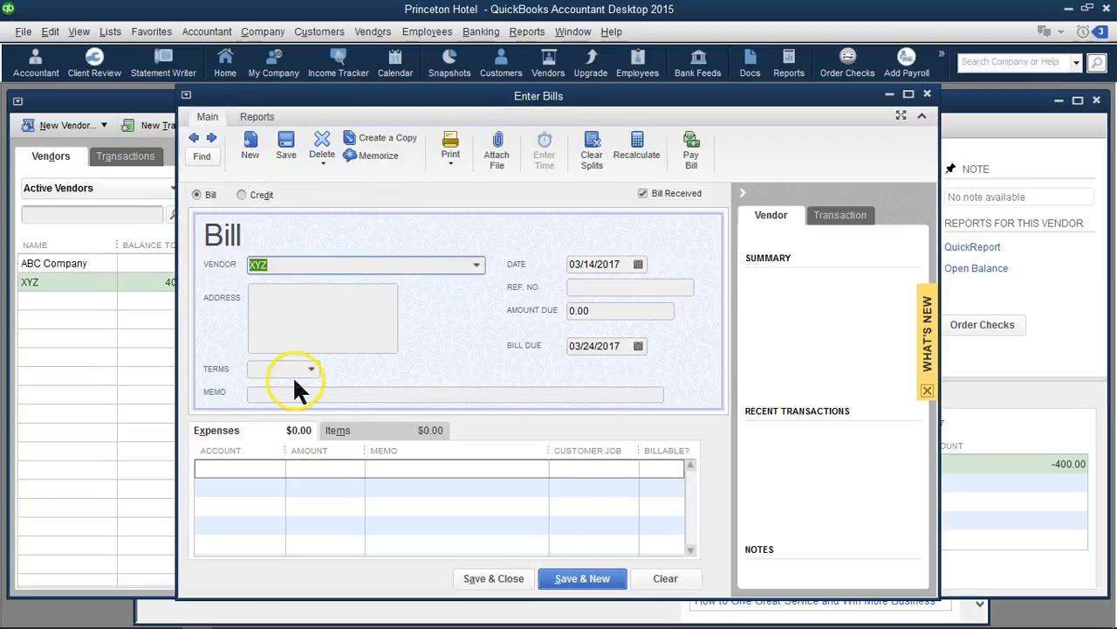
{"action": "left_click", "coordinate": [281, 468]}
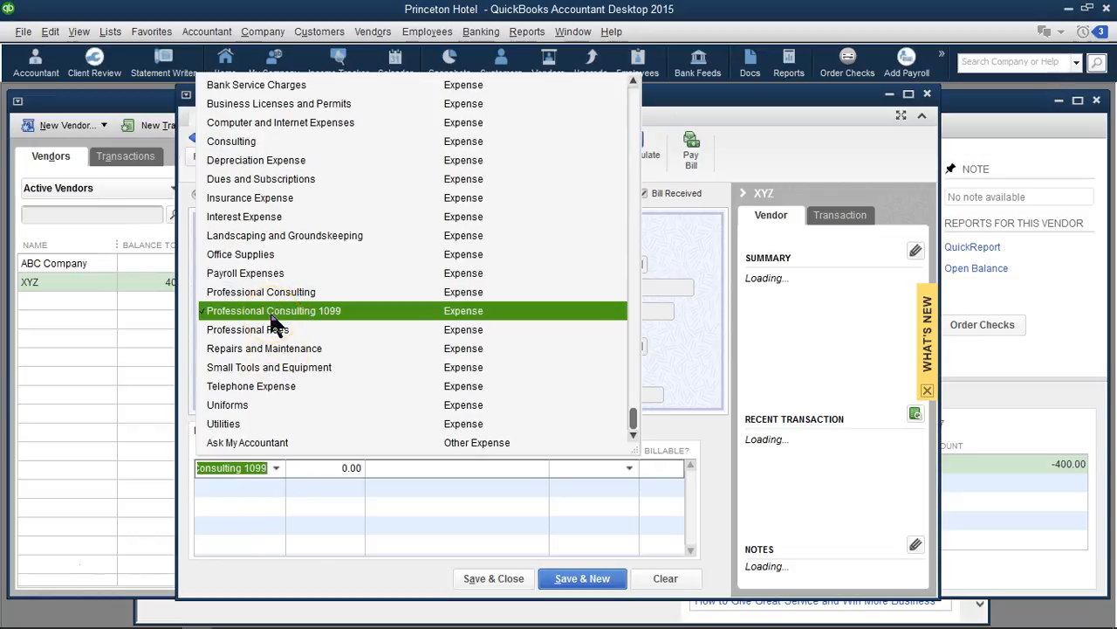
{"action": "left_click", "coordinate": [272, 316]}
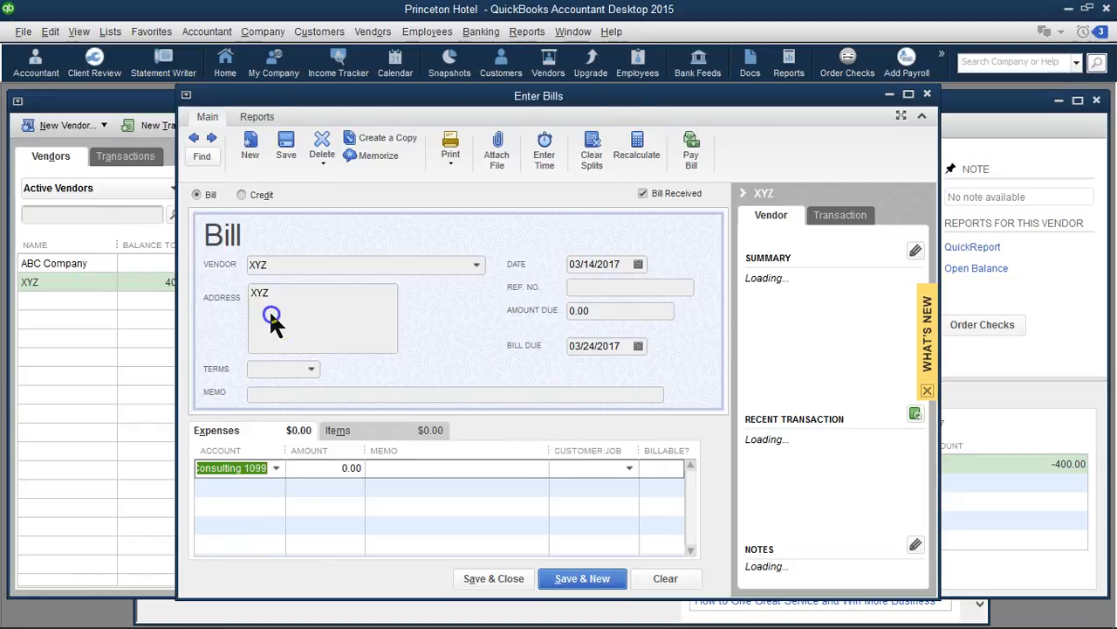
{"action": "left_click", "coordinate": [336, 472]}
{"action": "type", "text": "600"}
{"action": "key", "text": "Tab"}
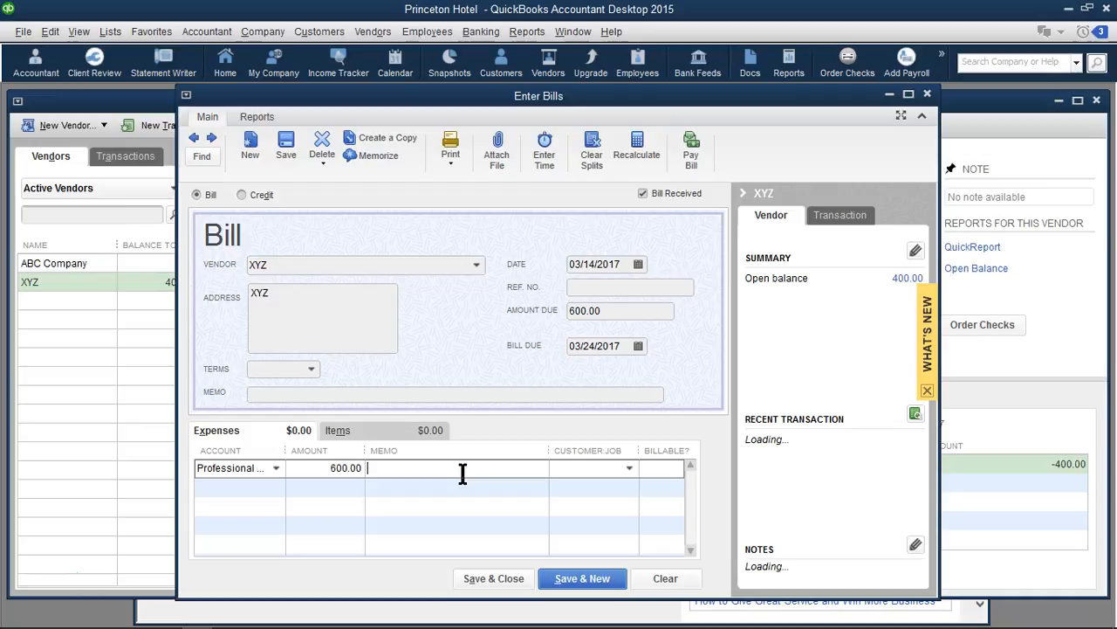
{"action": "left_click", "coordinate": [568, 580]}
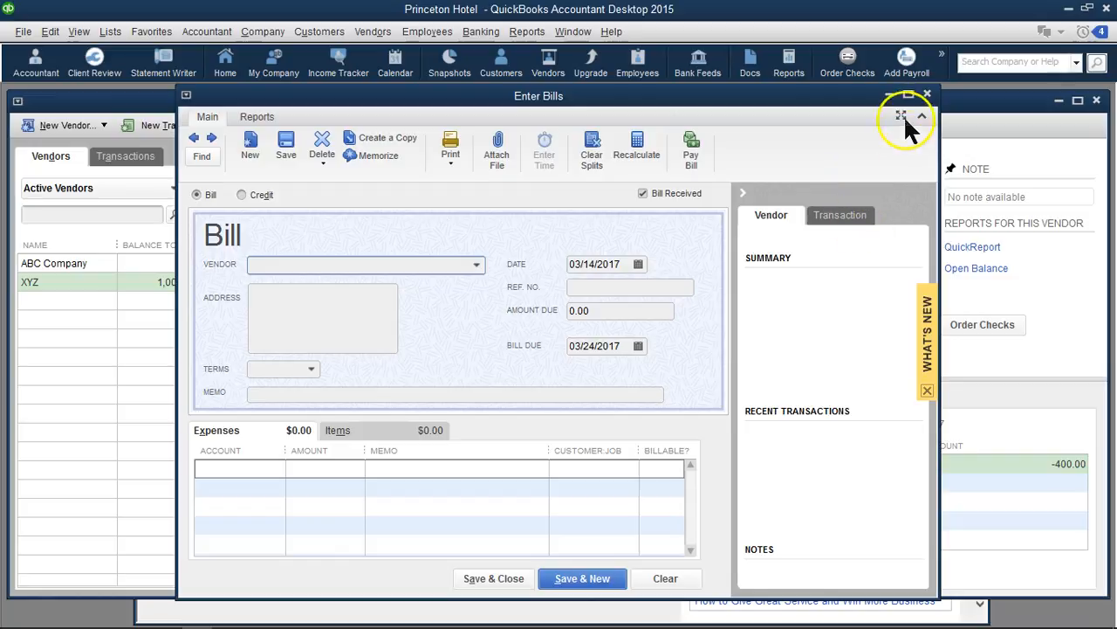
{"action": "left_click", "coordinate": [928, 94]}
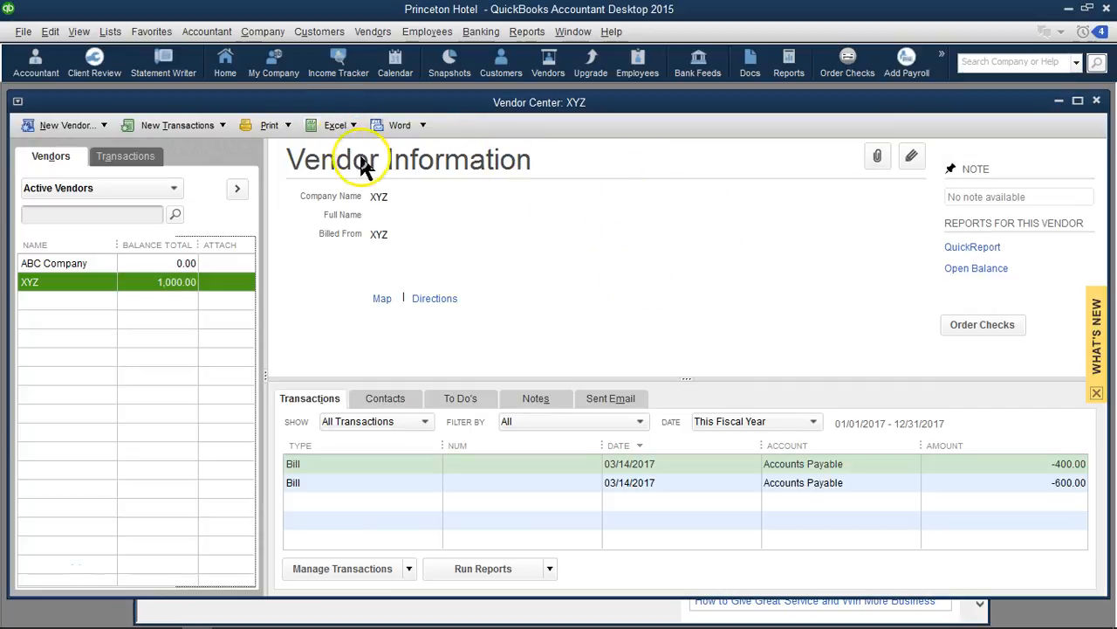
Pay both open XYZ bills, 400 and 600, by check from the test account and dismiss the payment summary
{"action": "left_click", "coordinate": [223, 124]}
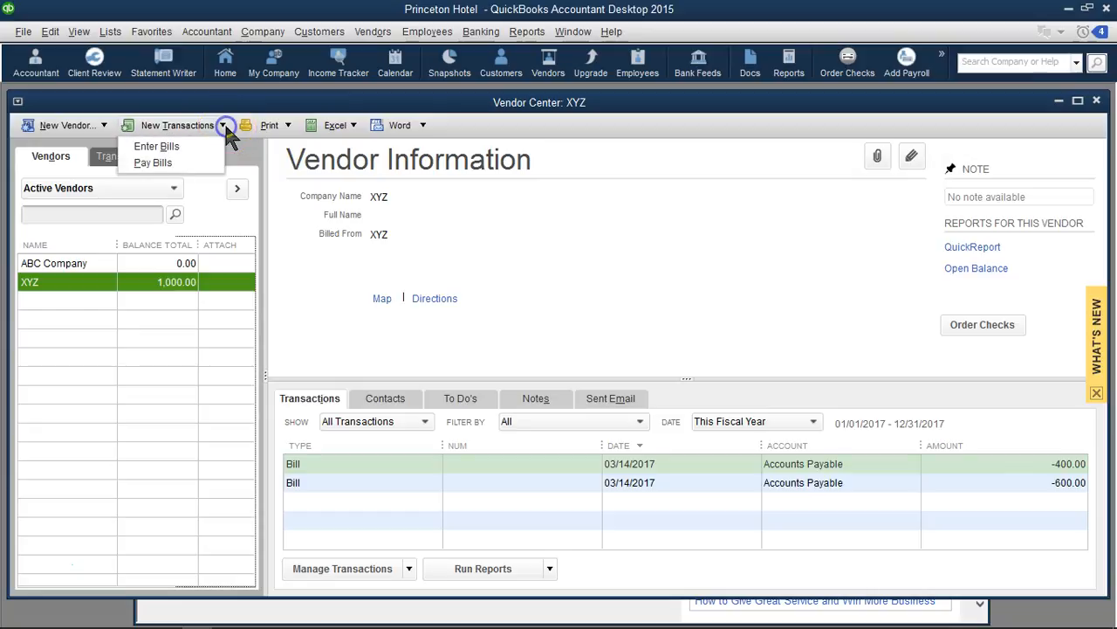
{"action": "left_click", "coordinate": [191, 162]}
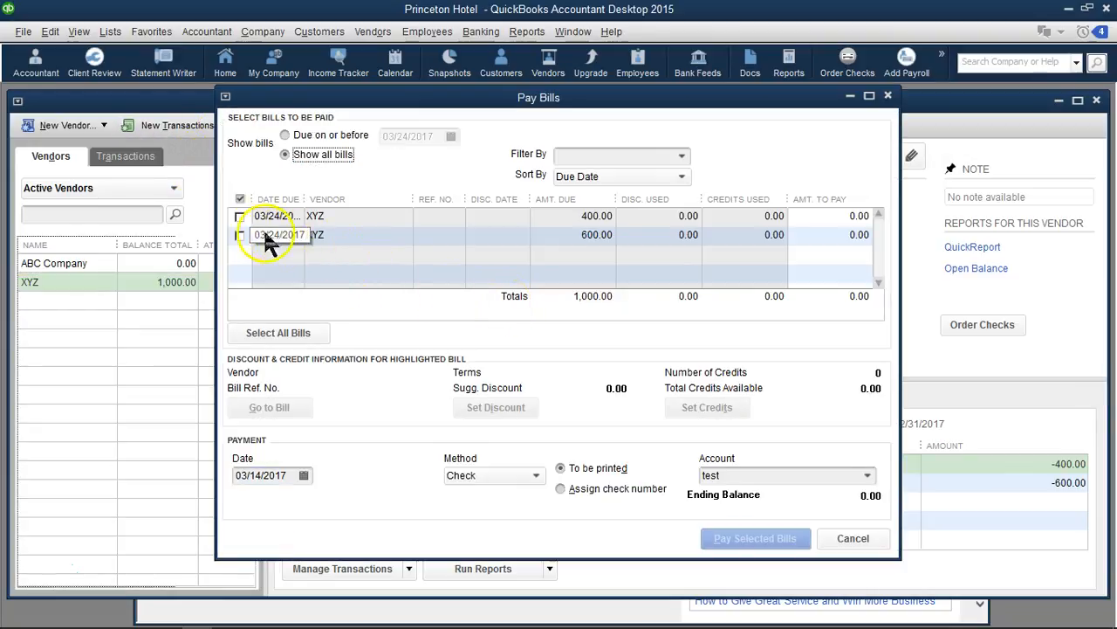
{"action": "left_click", "coordinate": [242, 217]}
{"action": "left_click", "coordinate": [240, 236]}
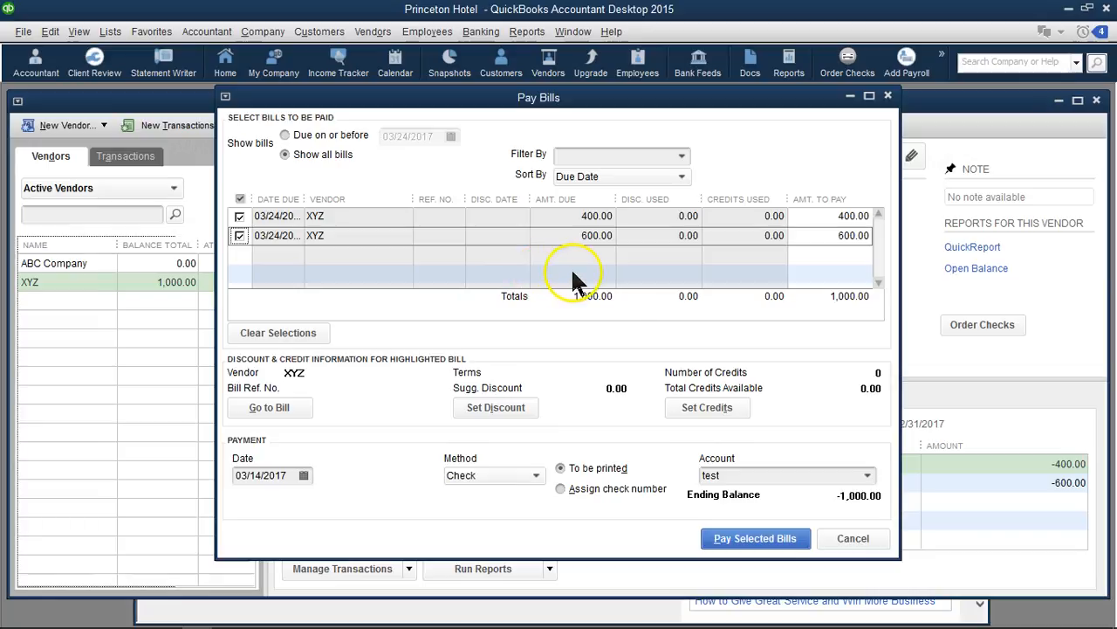
{"action": "left_click", "coordinate": [747, 539]}
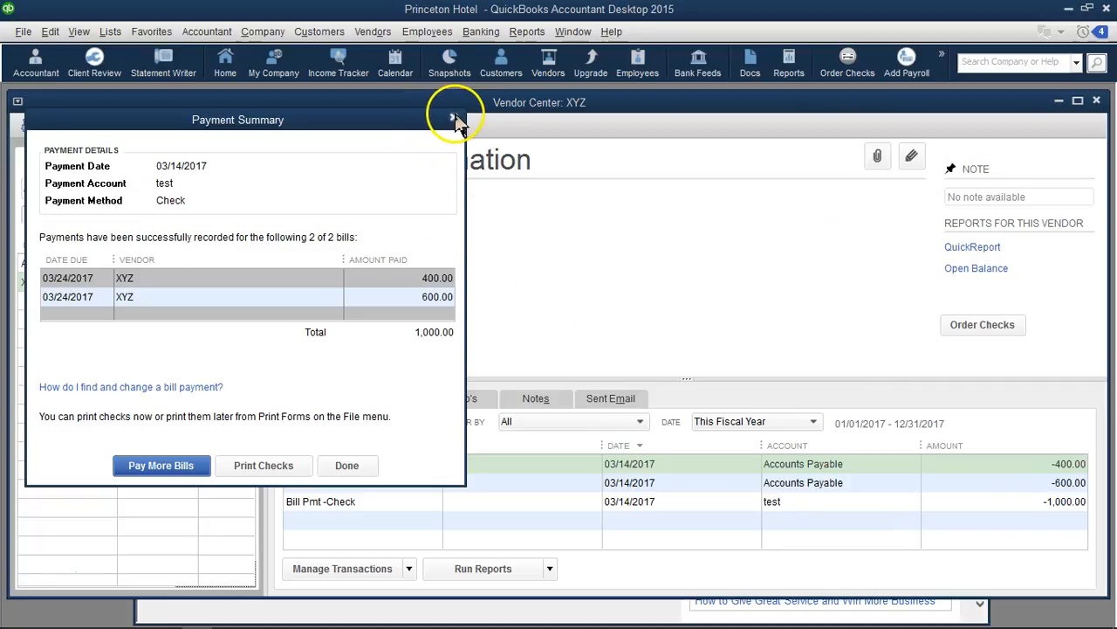
{"action": "left_click", "coordinate": [454, 119]}
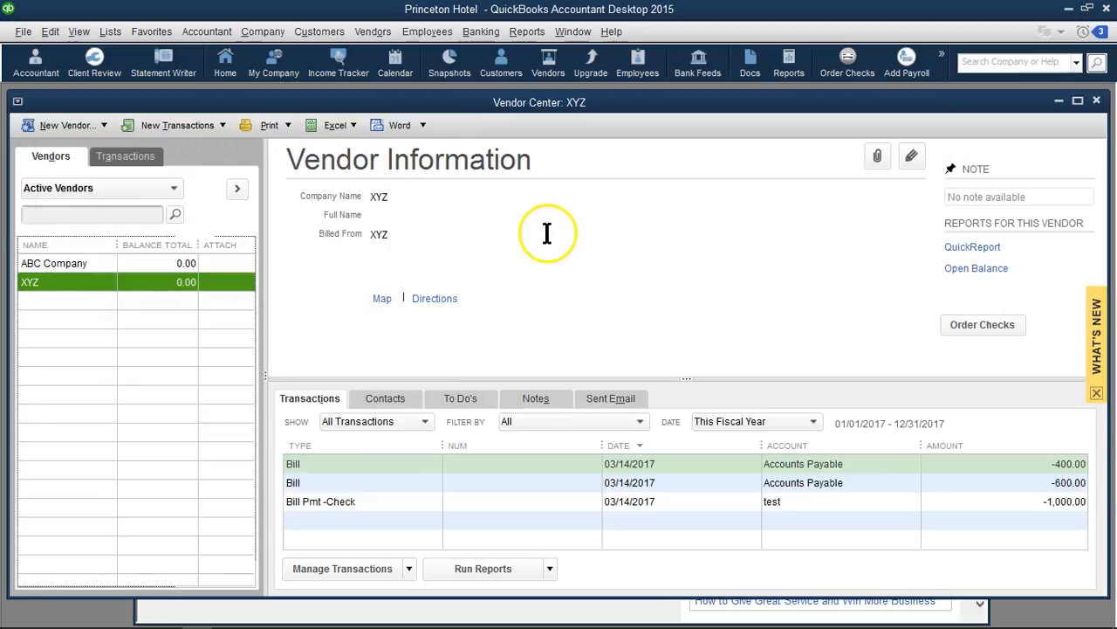
Run the 1099 Summary report for This Calendar Year, review it, and close it without memorizing
{"action": "left_click", "coordinate": [528, 32]}
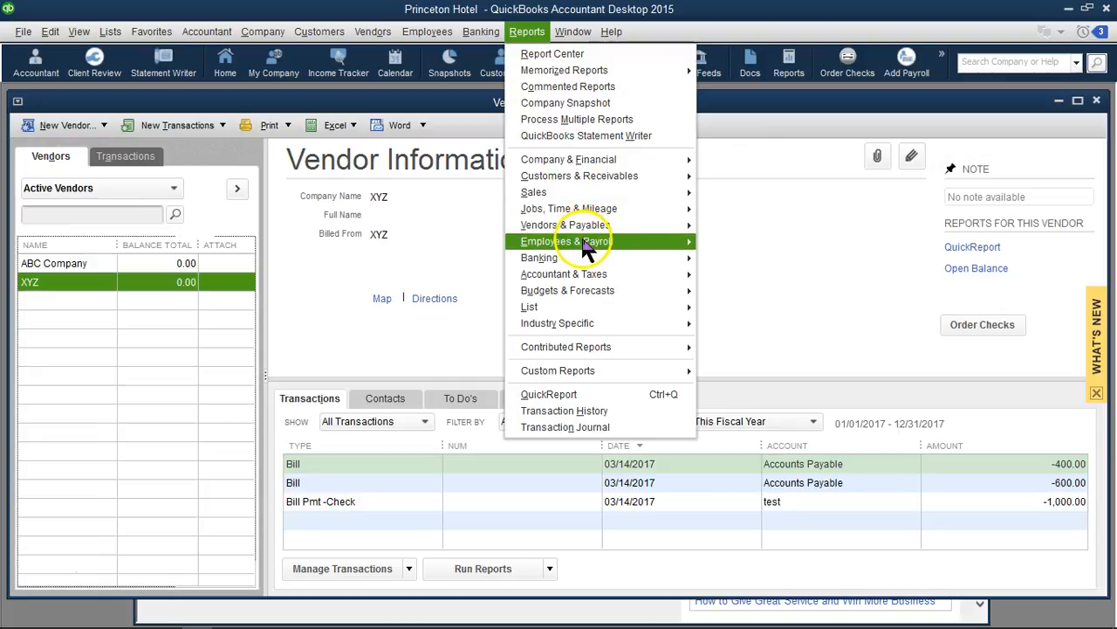
{"action": "mouse_move", "coordinate": [586, 229]}
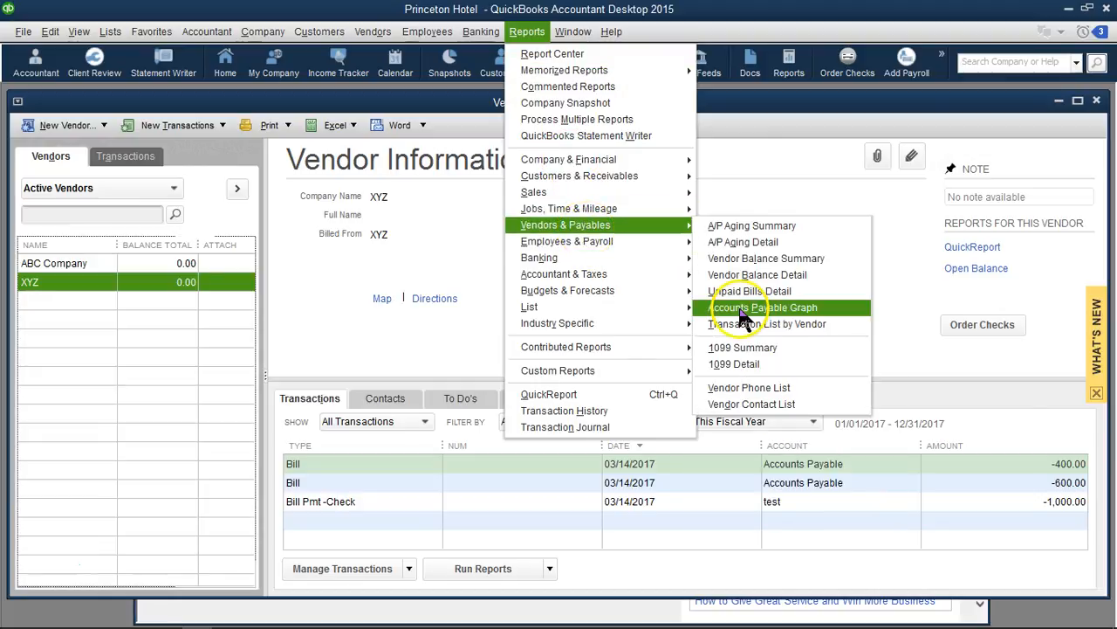
{"action": "left_click", "coordinate": [765, 354]}
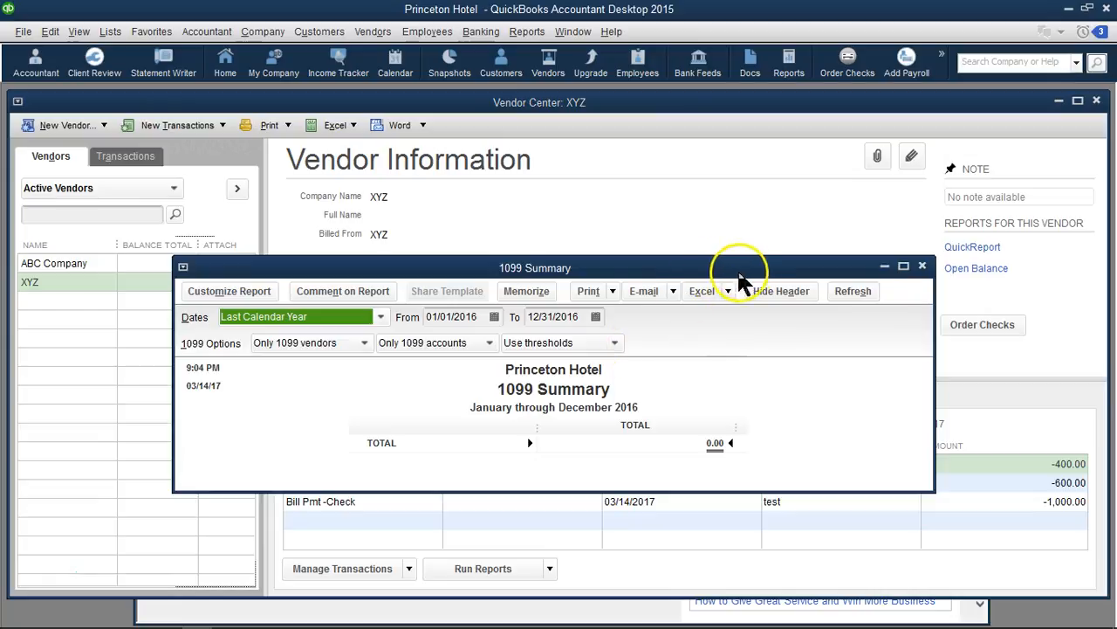
{"action": "left_click", "coordinate": [380, 318]}
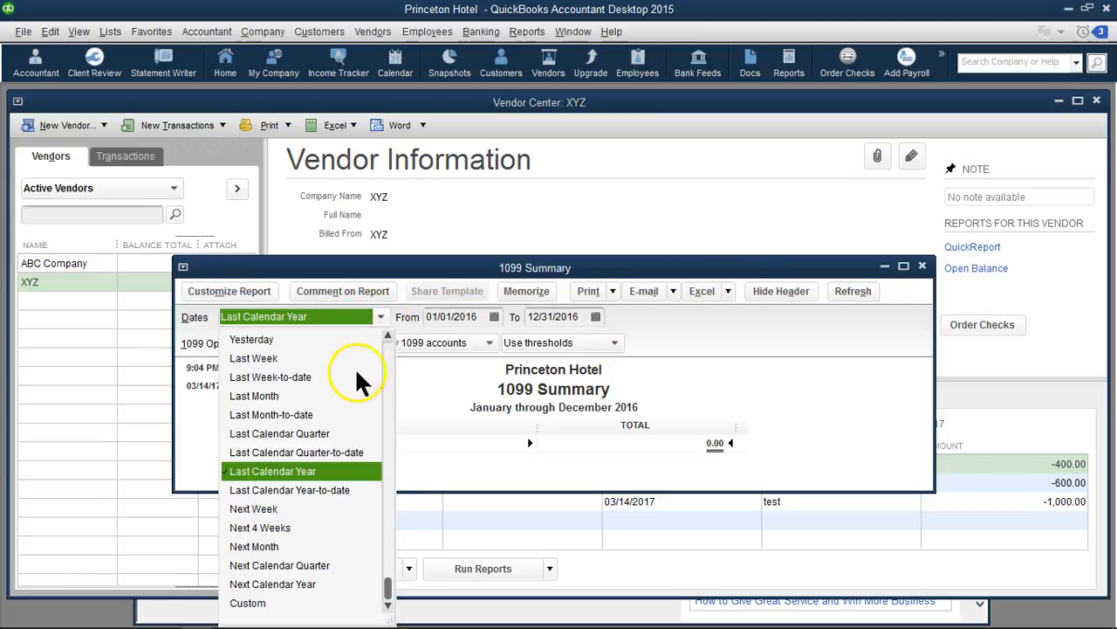
{"action": "left_click", "coordinate": [388, 336]}
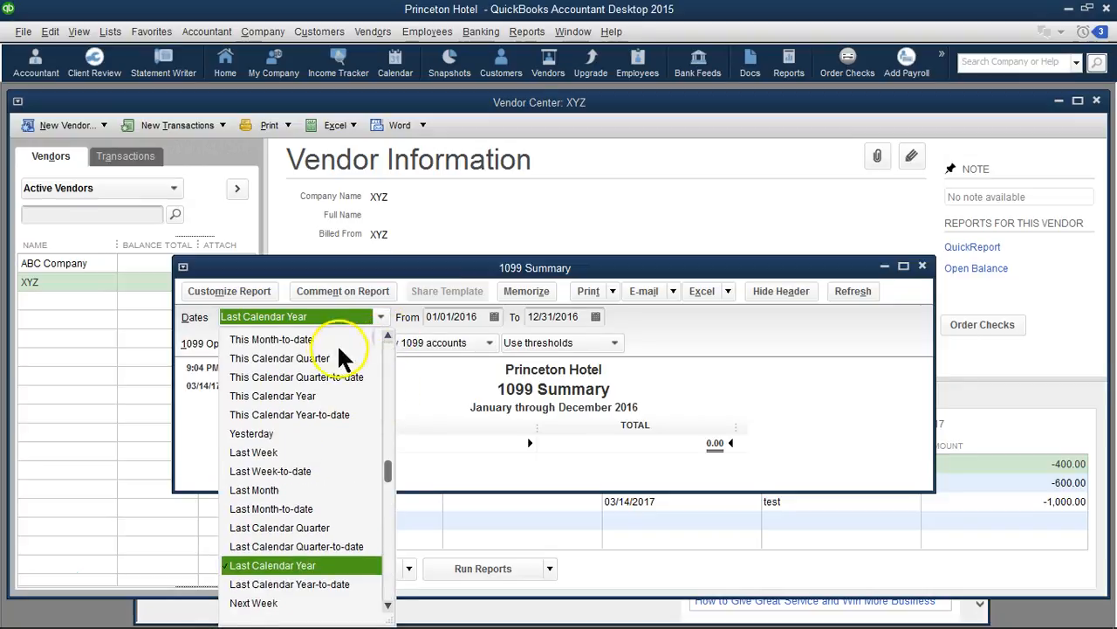
{"action": "left_click", "coordinate": [293, 396]}
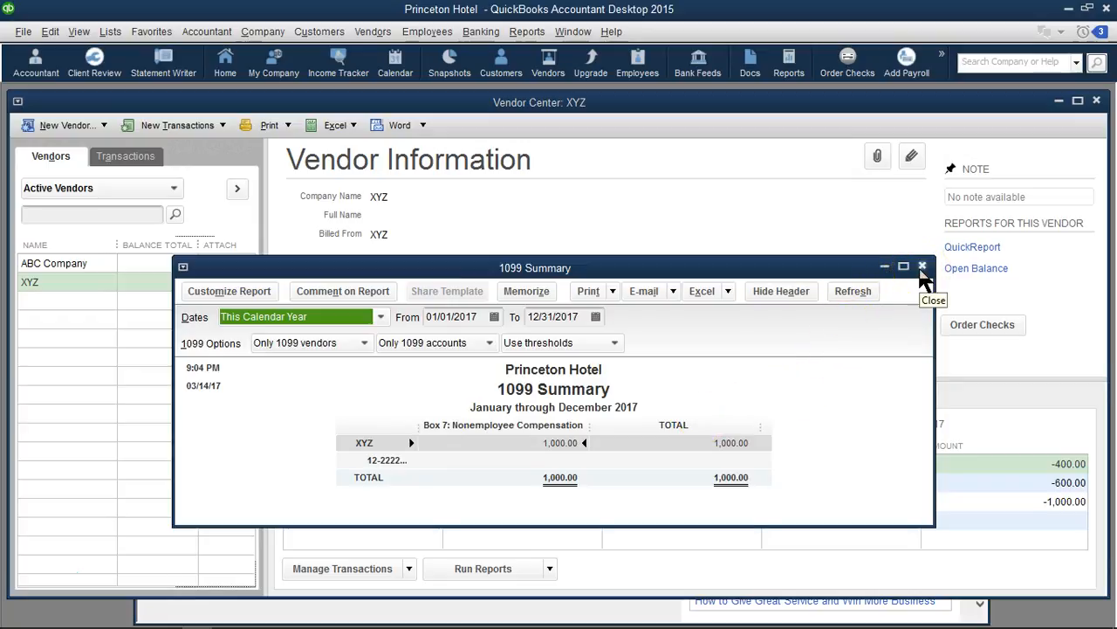
{"action": "left_click", "coordinate": [922, 266]}
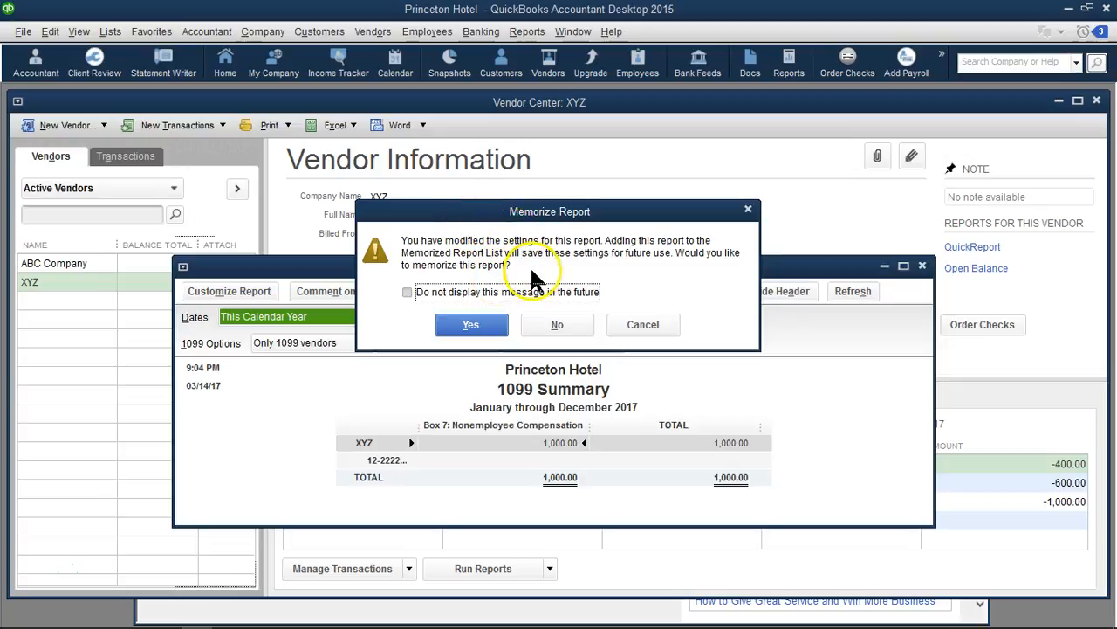
{"action": "left_click", "coordinate": [558, 323]}
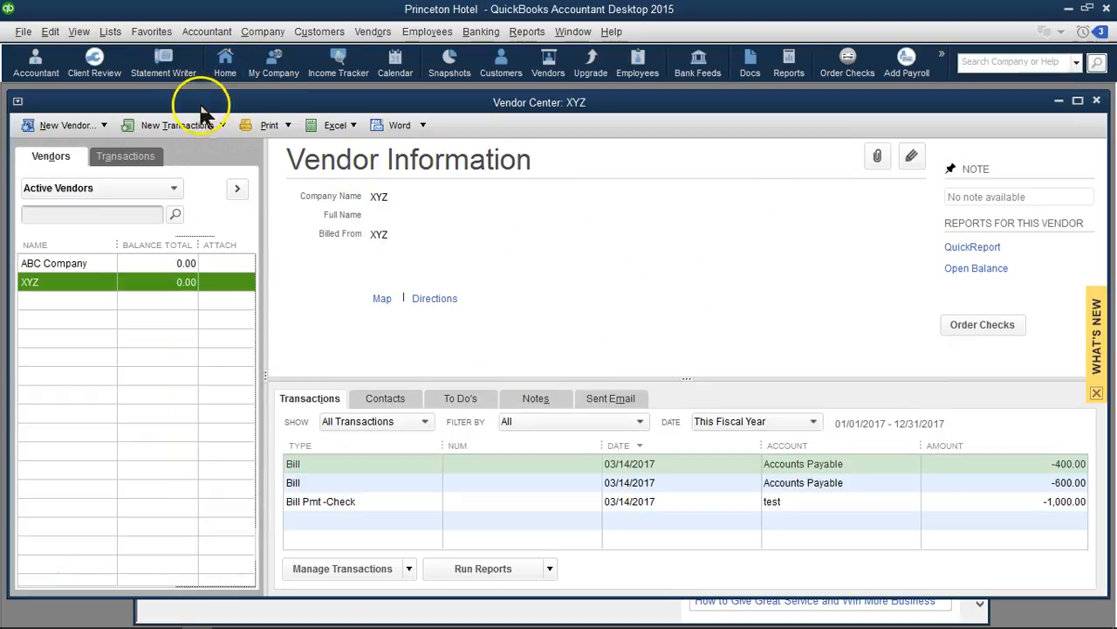
Open the Professional Consulting 1099 account from the chart of accounts, check its tax-line mapping, and save and close it
{"action": "left_click", "coordinate": [112, 32]}
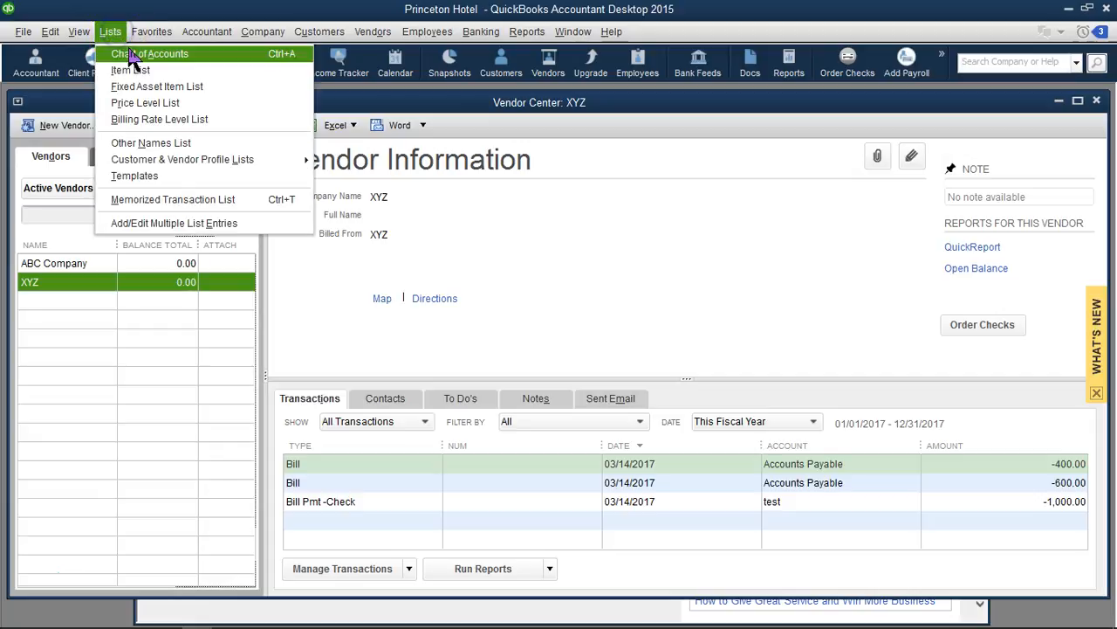
{"action": "left_click", "coordinate": [131, 54]}
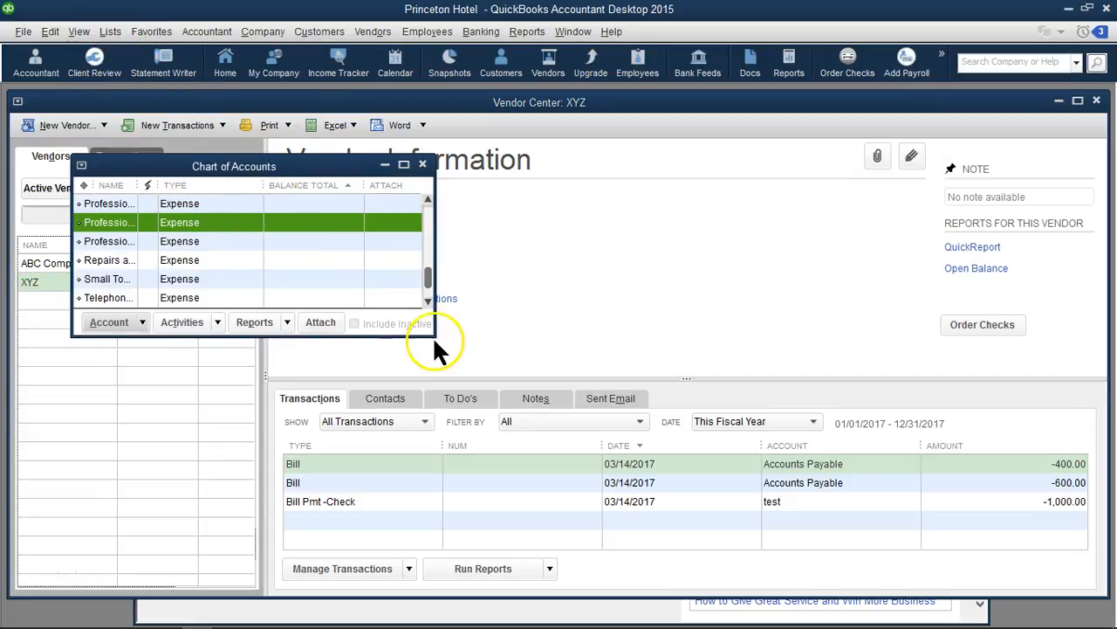
{"action": "left_click_drag", "start_coordinate": [431, 335], "coordinate": [609, 414]}
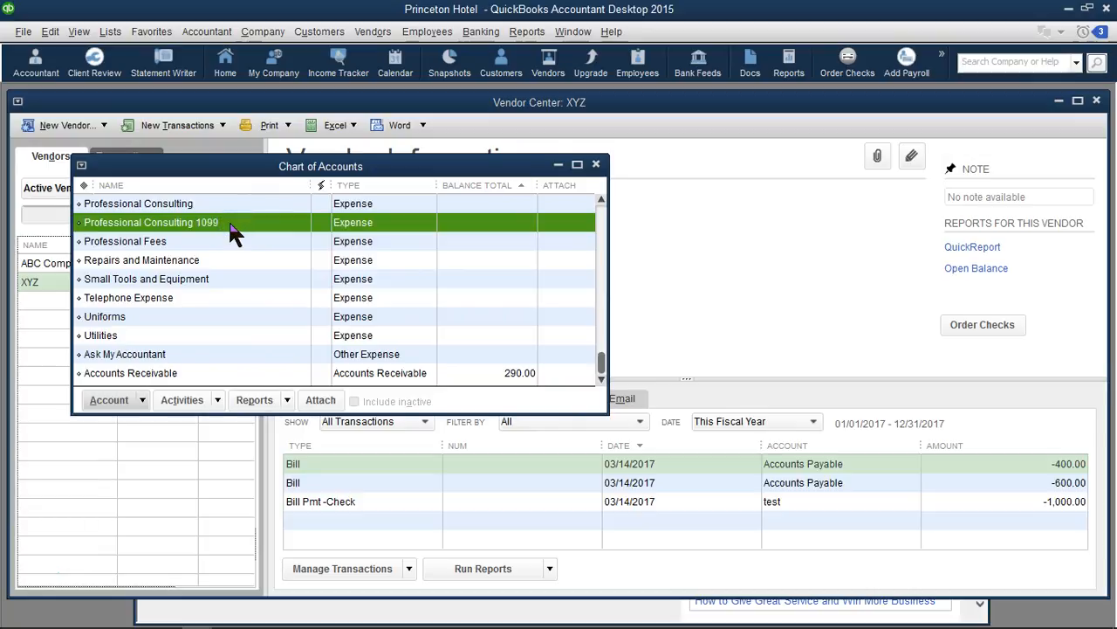
{"action": "right_click", "coordinate": [189, 222]}
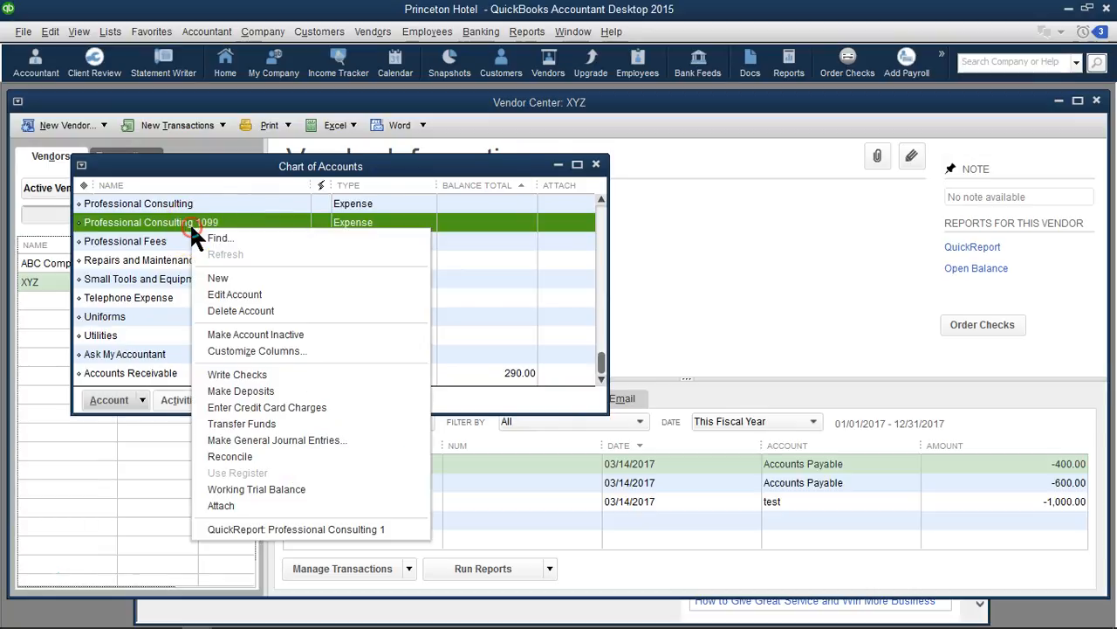
{"action": "left_click", "coordinate": [227, 297]}
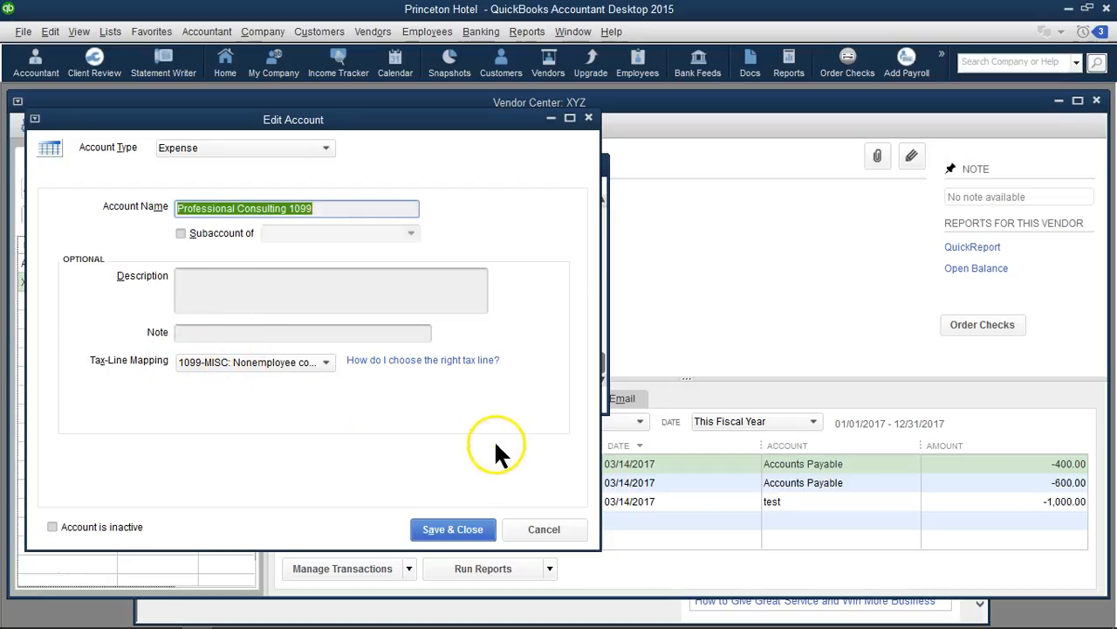
{"action": "left_click", "coordinate": [441, 529]}
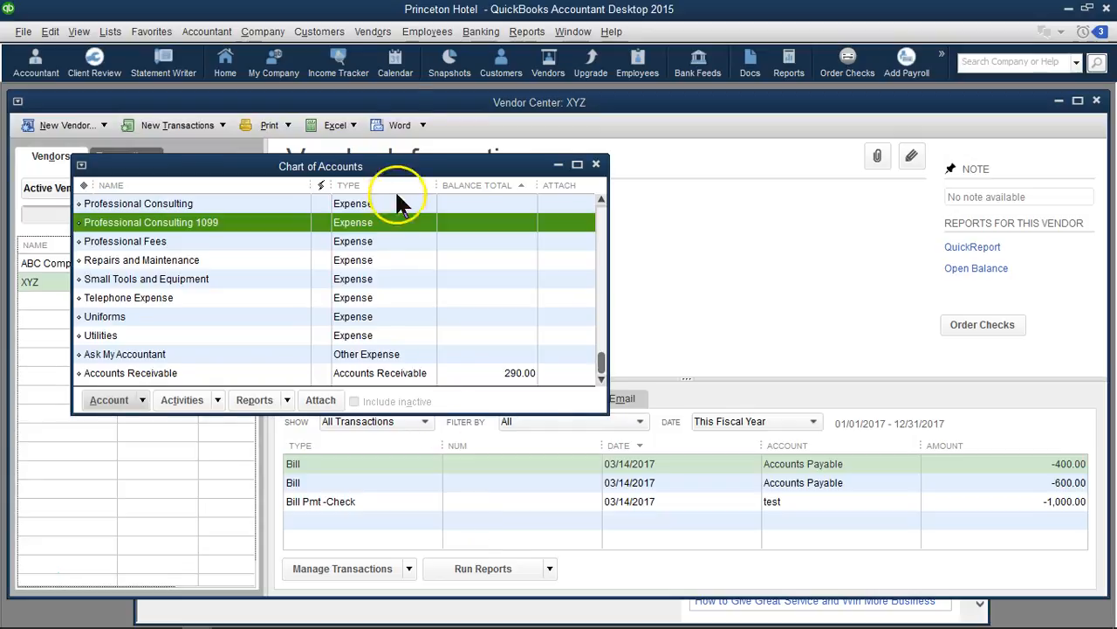
Open vendor XYZ for editing, check its tax ID and 1099 eligibility in the tax settings, and accept the record
{"action": "left_click", "coordinate": [555, 68]}
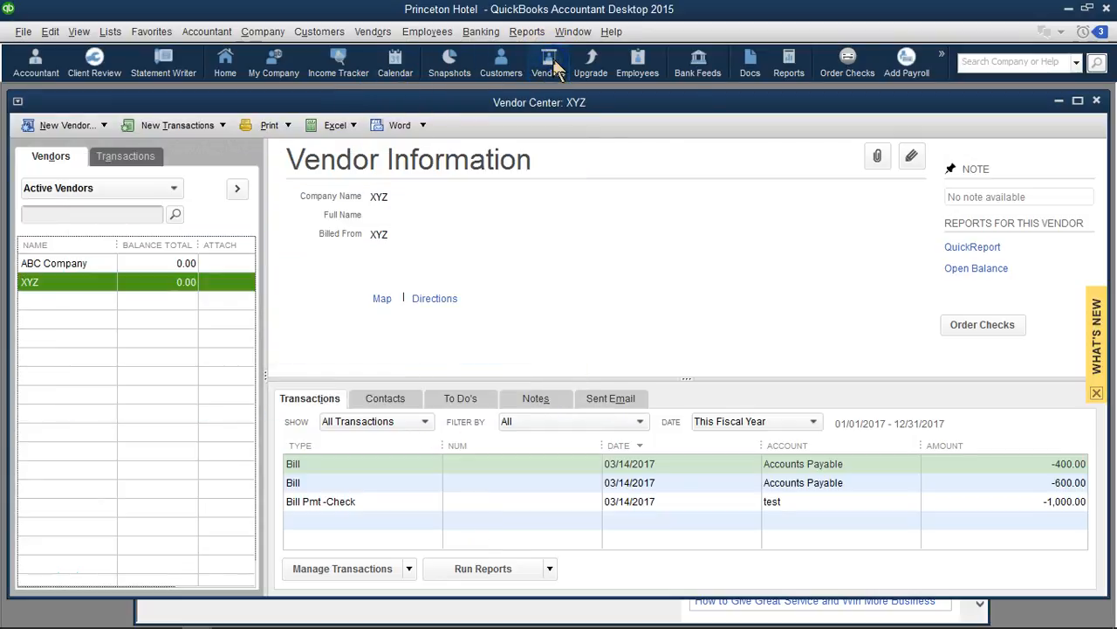
{"action": "right_click", "coordinate": [37, 281]}
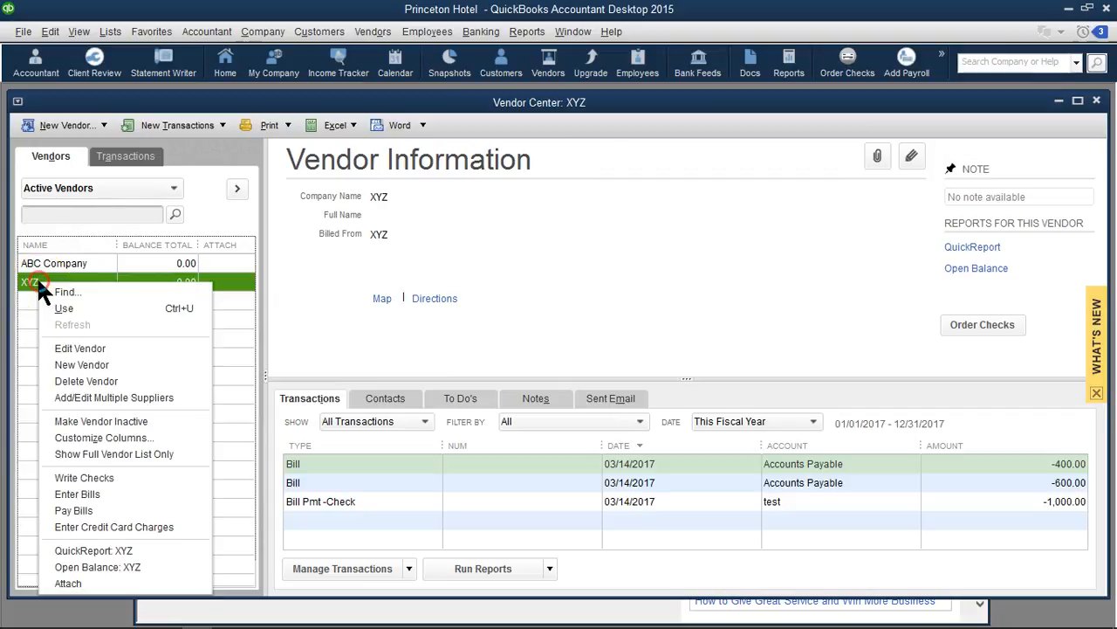
{"action": "left_click", "coordinate": [80, 350]}
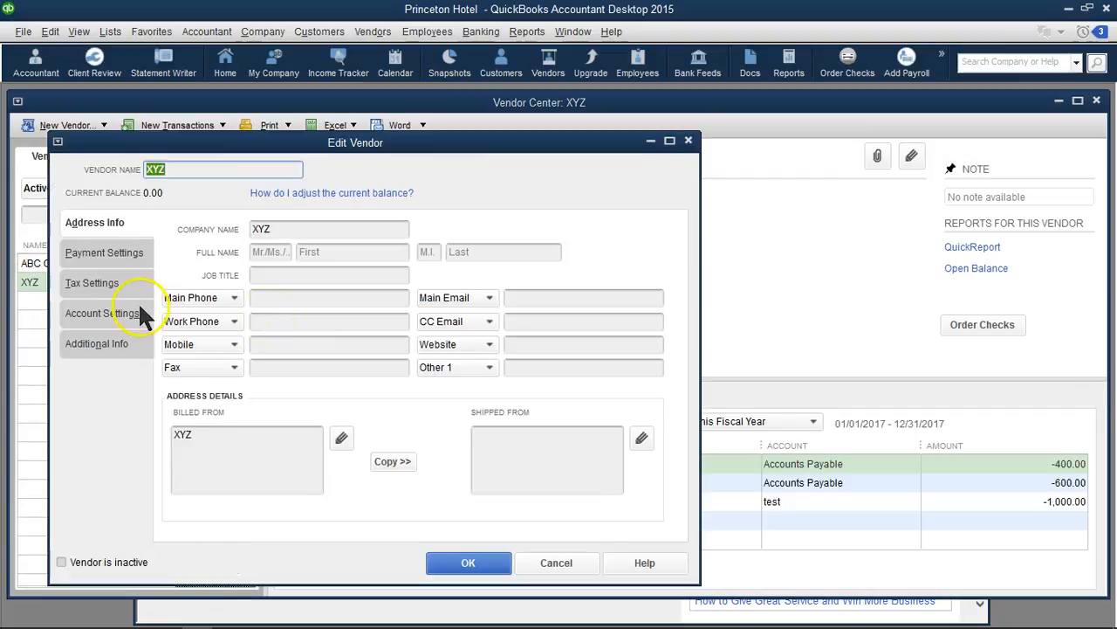
{"action": "left_click", "coordinate": [89, 286]}
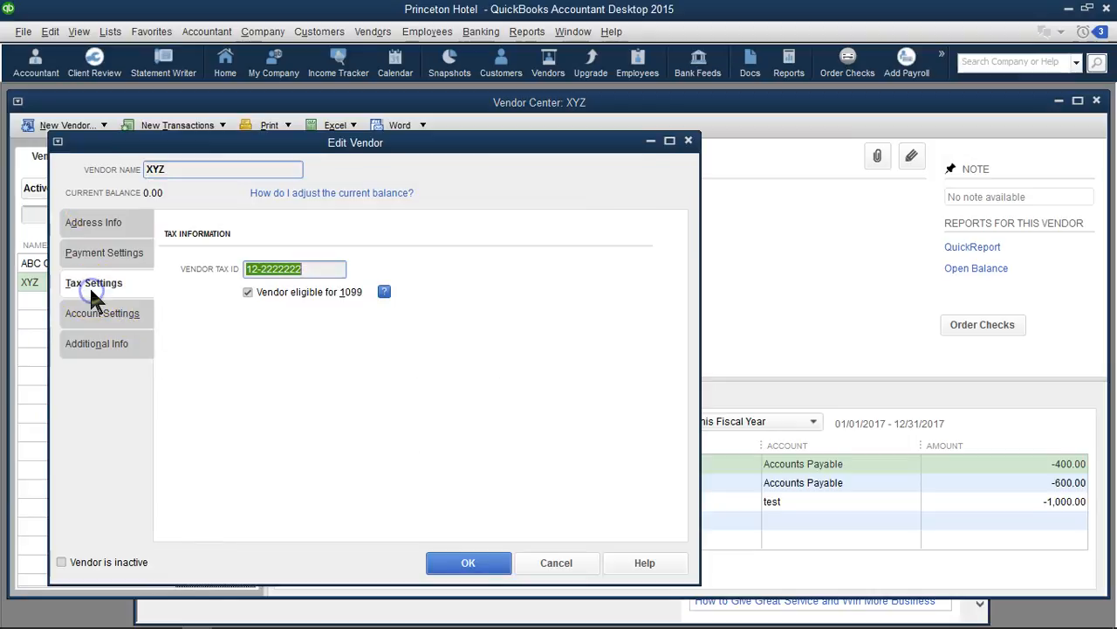
{"action": "left_click", "coordinate": [248, 292]}
{"action": "left_click", "coordinate": [463, 563]}
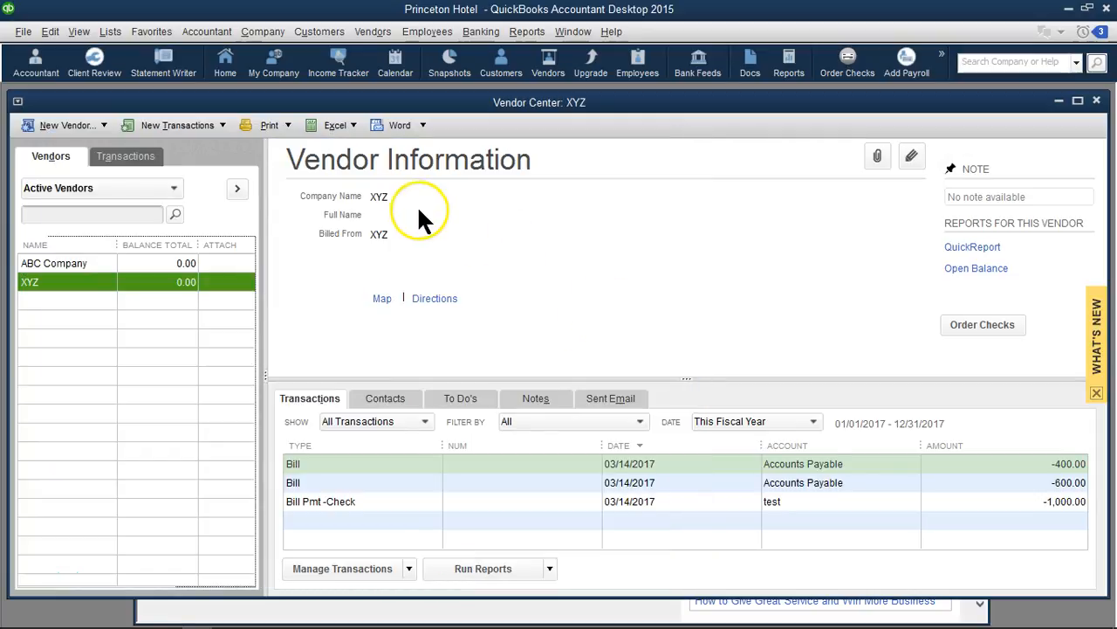
Enter and save a bill for vendor XYZ with a 200 expense to the Professional Consulting 1099 account
{"action": "left_click", "coordinate": [216, 123]}
{"action": "left_click", "coordinate": [201, 151]}
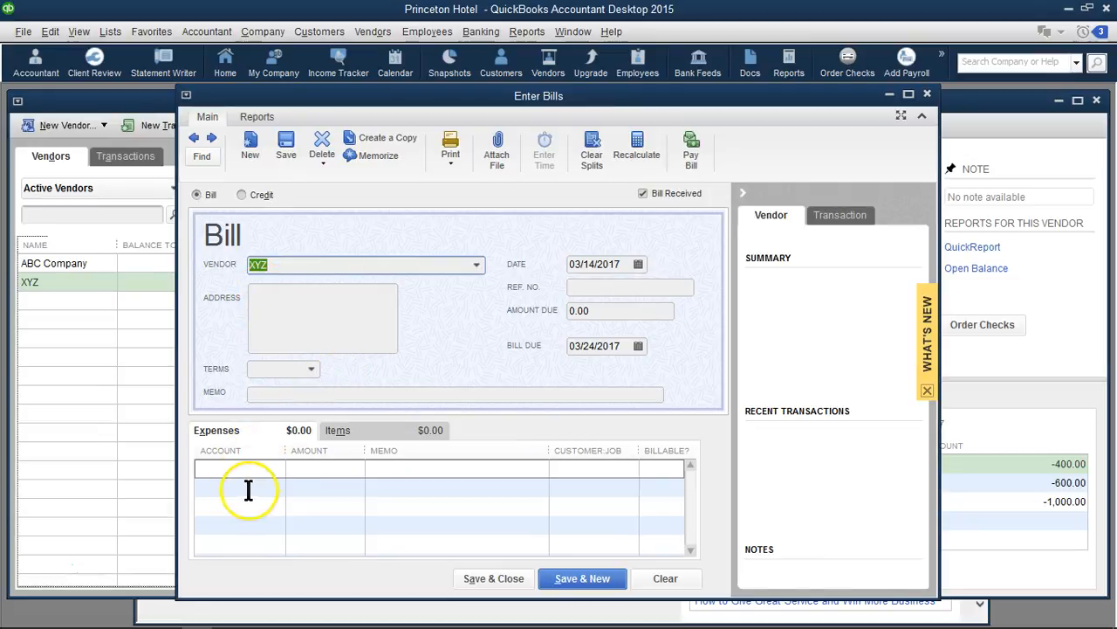
{"action": "left_click", "coordinate": [267, 468]}
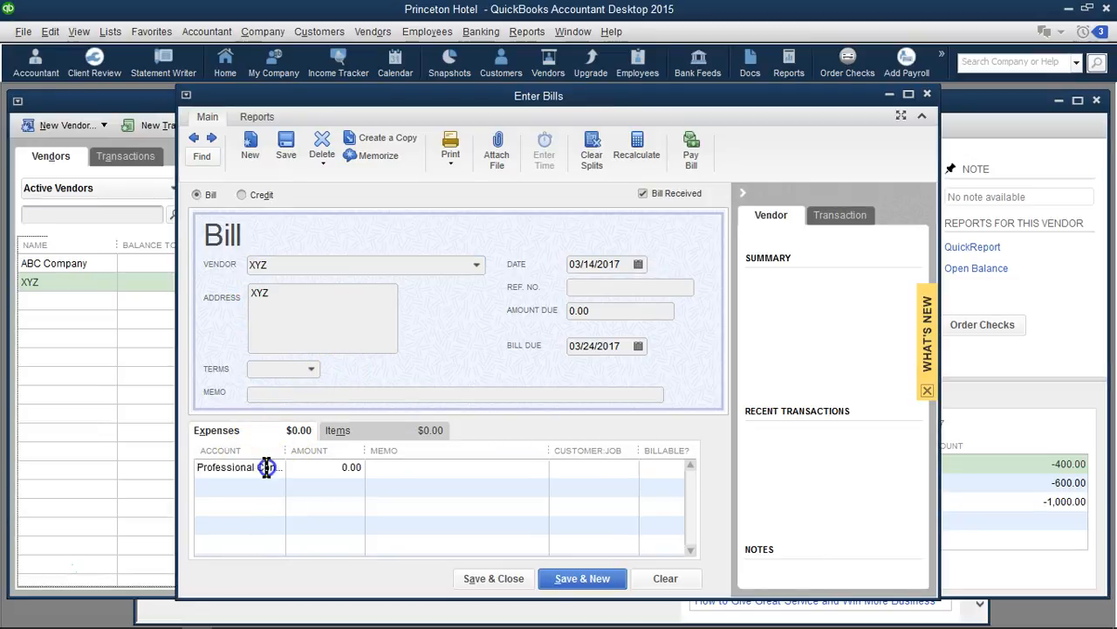
{"action": "left_click", "coordinate": [314, 469]}
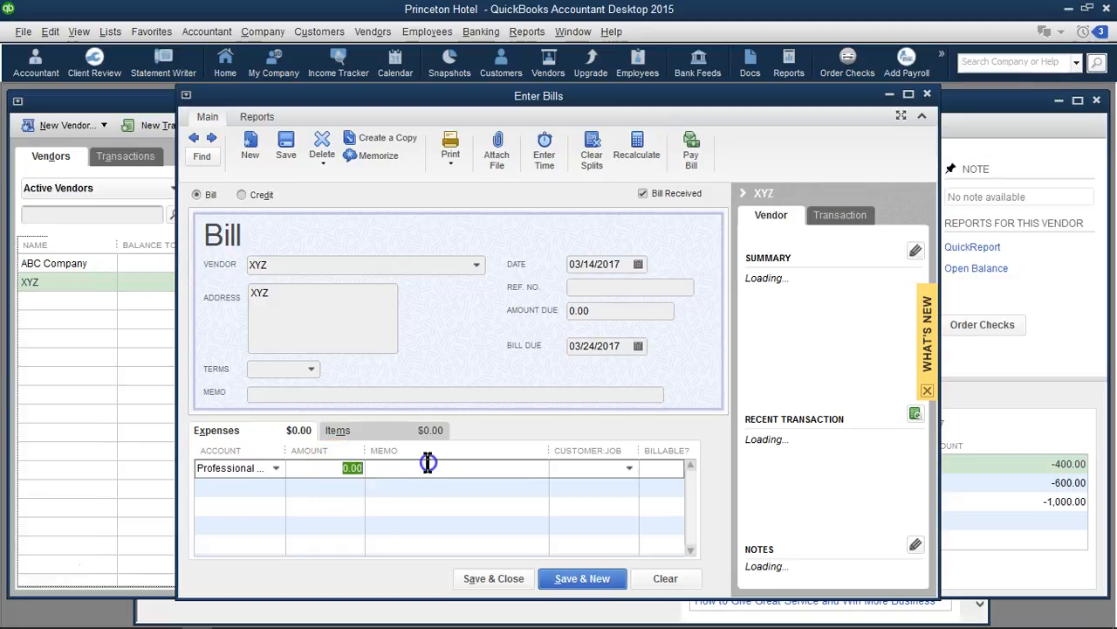
{"action": "type", "text": "2"}
{"action": "left_click", "coordinate": [576, 582]}
{"action": "left_click", "coordinate": [496, 579]}
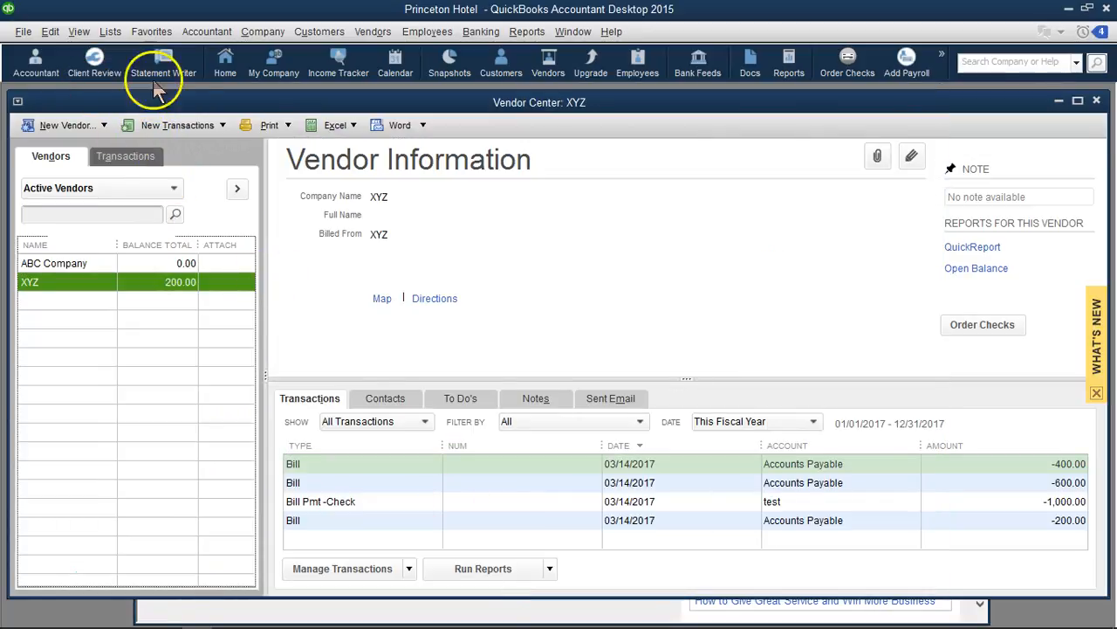
Review the company's Tax: 1099 preferences and the Form 1099-MISC account mapping, and save and close the mapping
{"action": "left_click", "coordinate": [50, 32]}
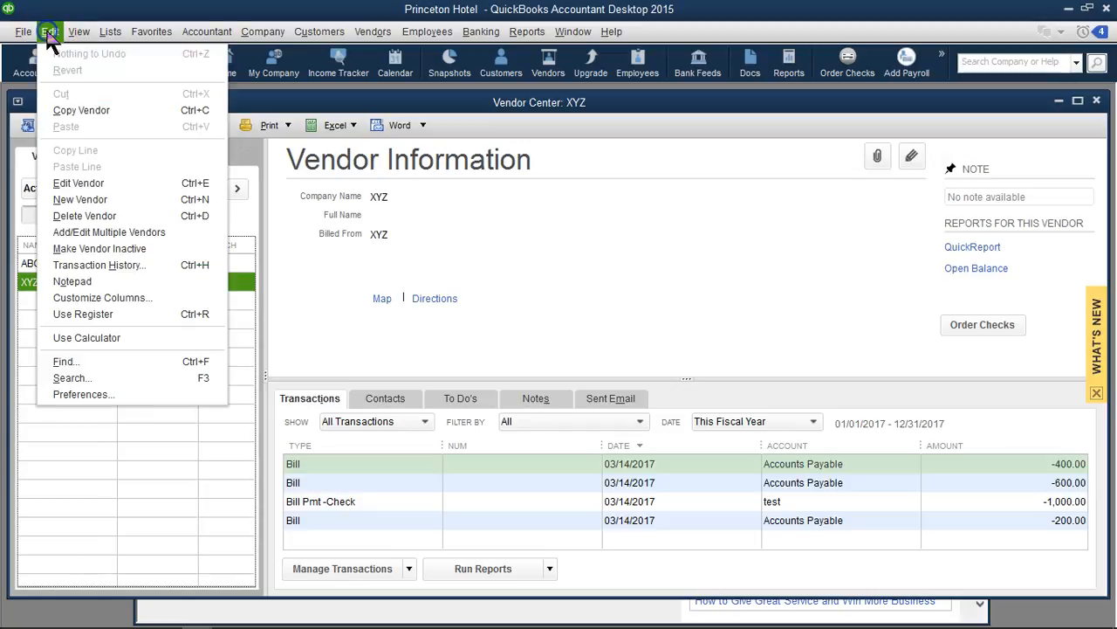
{"action": "left_click", "coordinate": [80, 397]}
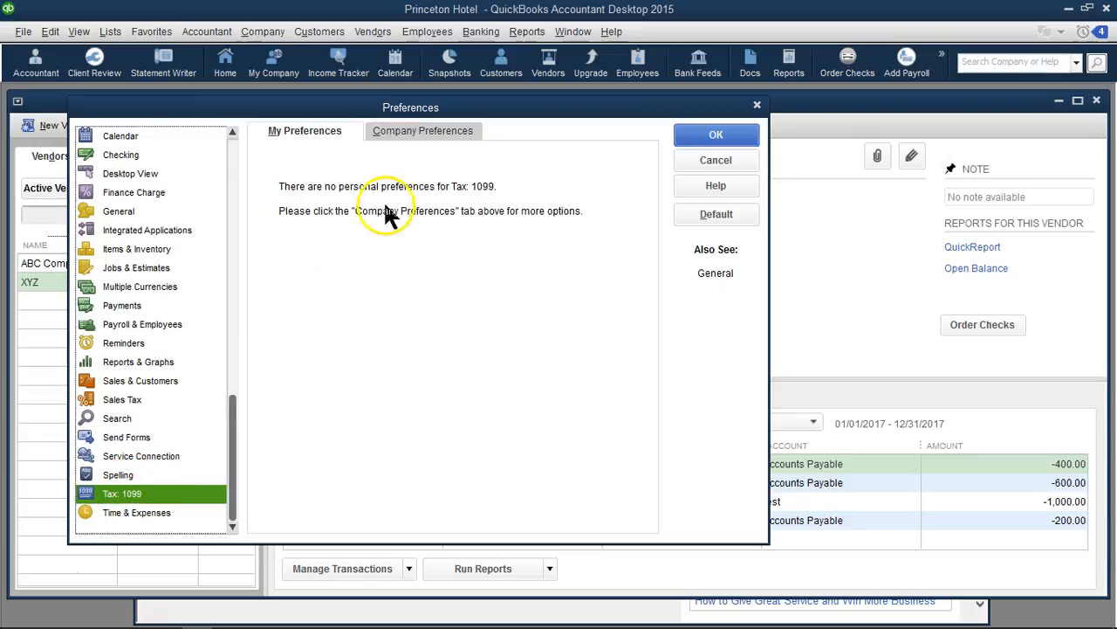
{"action": "left_click", "coordinate": [428, 136]}
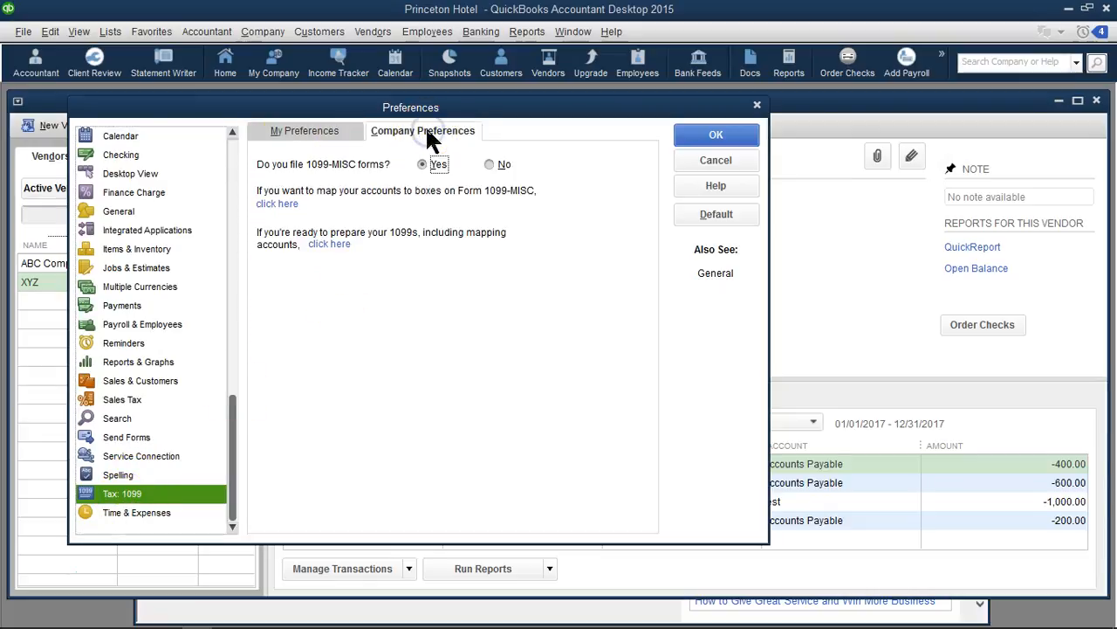
{"action": "left_click", "coordinate": [442, 171]}
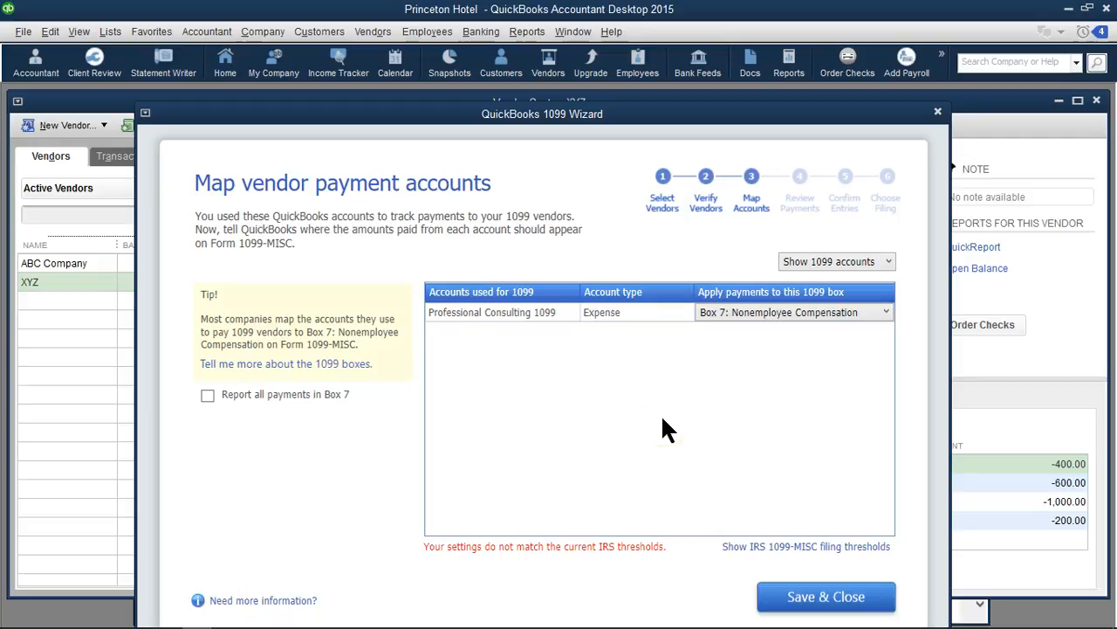
{"action": "left_click", "coordinate": [820, 598]}
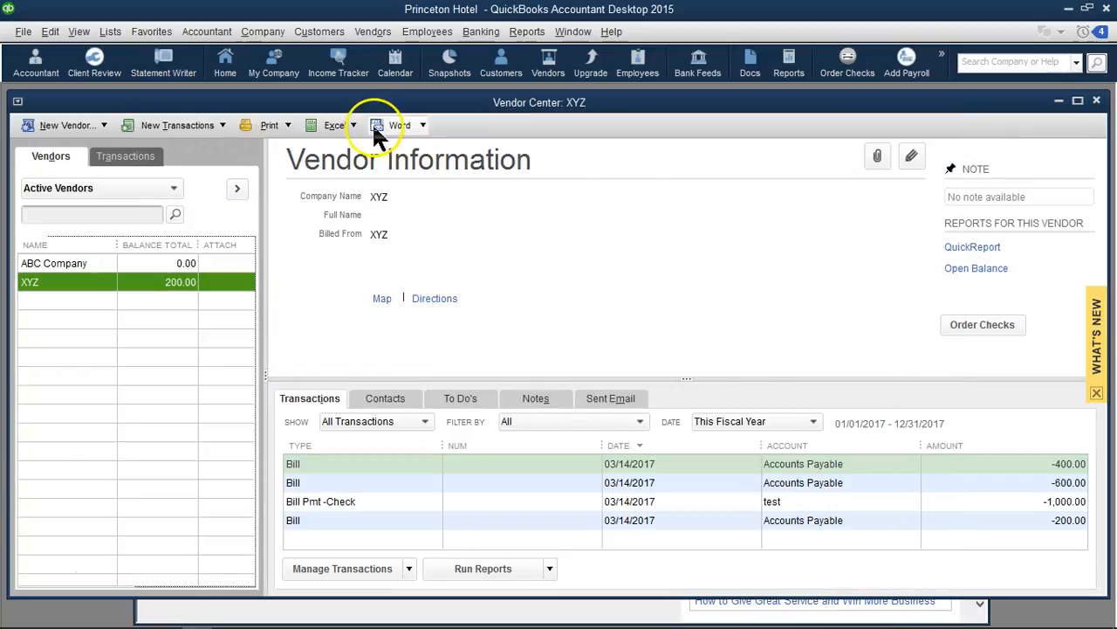
Pay the open 200 XYZ bill by check from the test account and dismiss the payment summary
{"action": "left_click", "coordinate": [218, 126]}
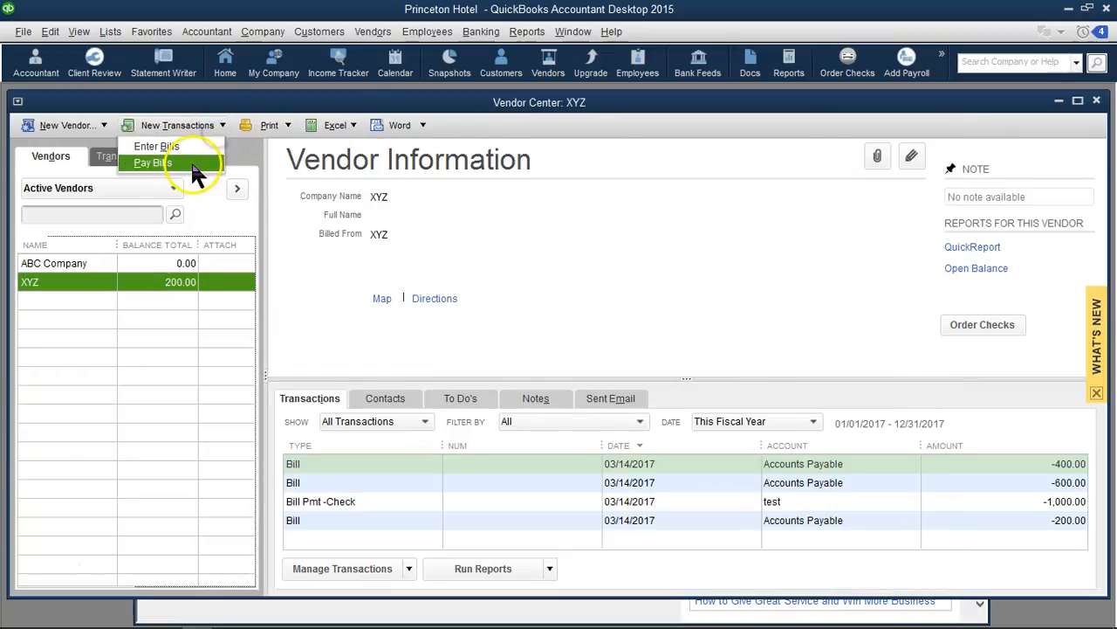
{"action": "left_click", "coordinate": [191, 159]}
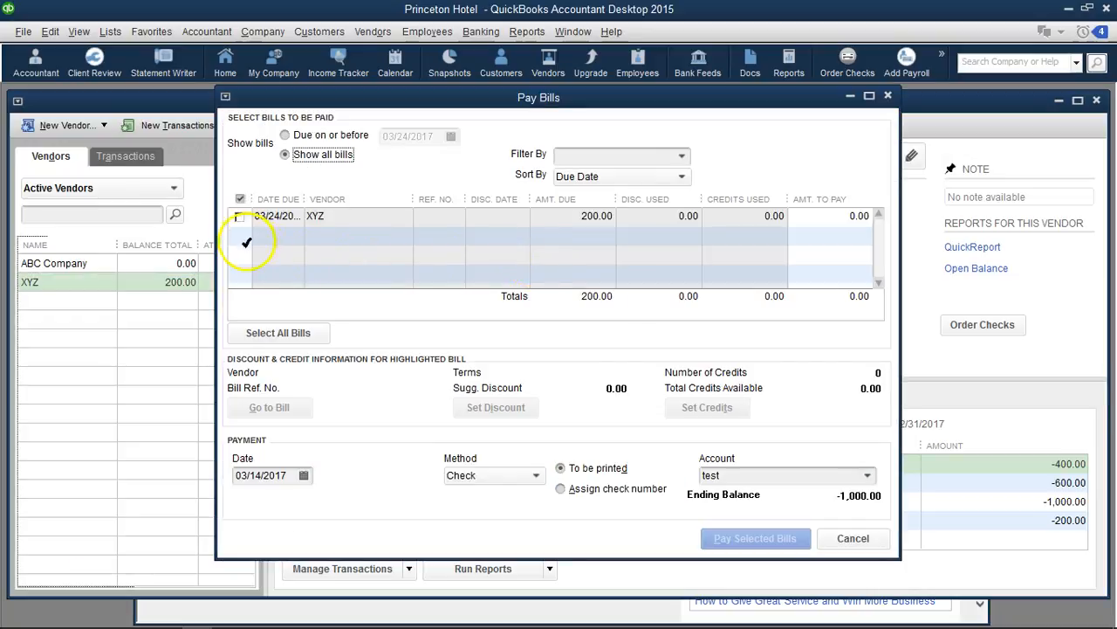
{"action": "left_click", "coordinate": [239, 217]}
{"action": "left_click", "coordinate": [743, 528]}
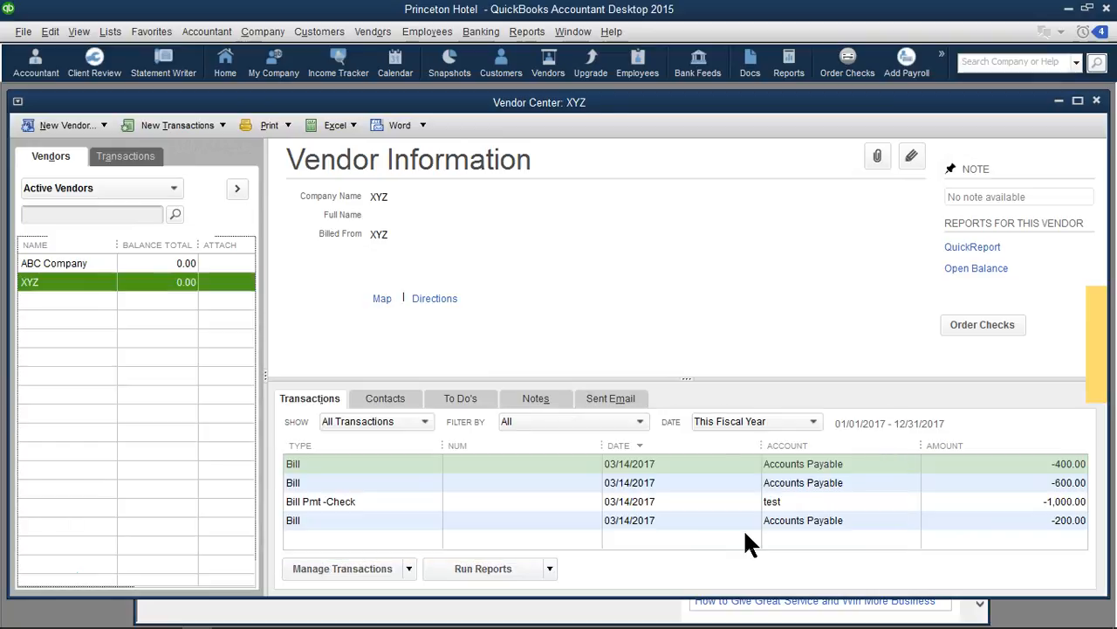
{"action": "left_click", "coordinate": [454, 121]}
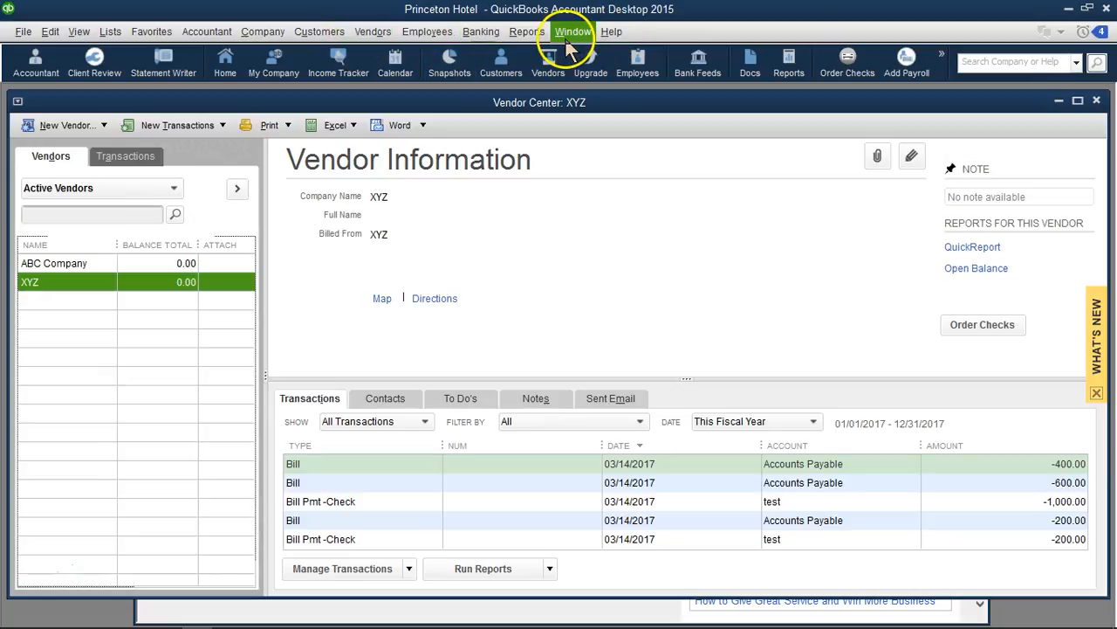
Run the 1099 Summary report for This Calendar Year, examine the transactions behind the Box 7 total, and close the detail report
{"action": "left_click", "coordinate": [528, 35]}
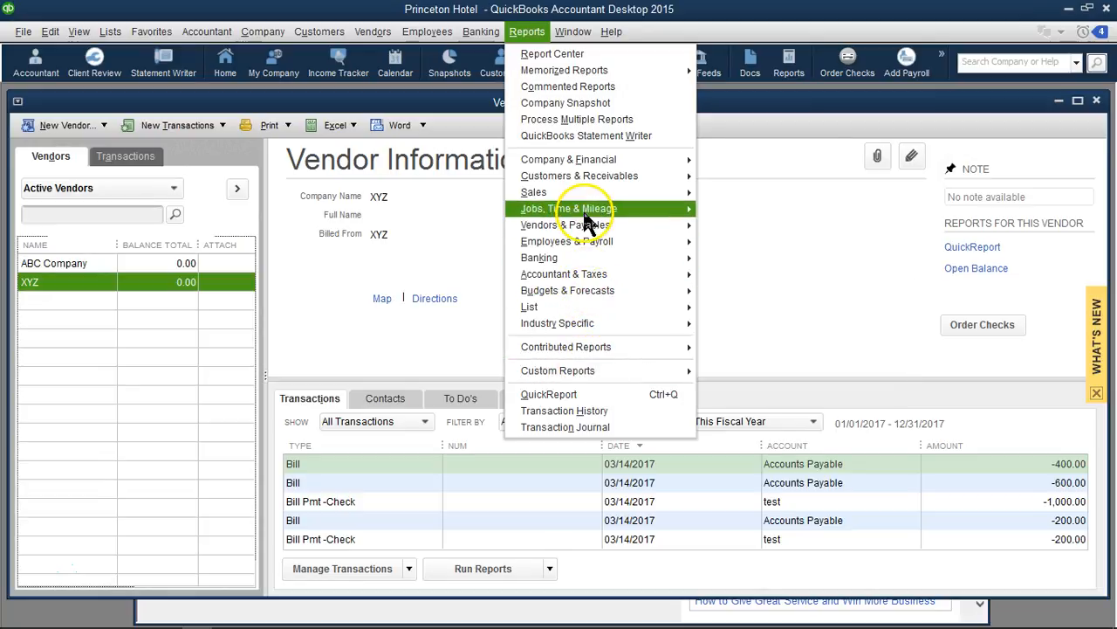
{"action": "mouse_move", "coordinate": [678, 236]}
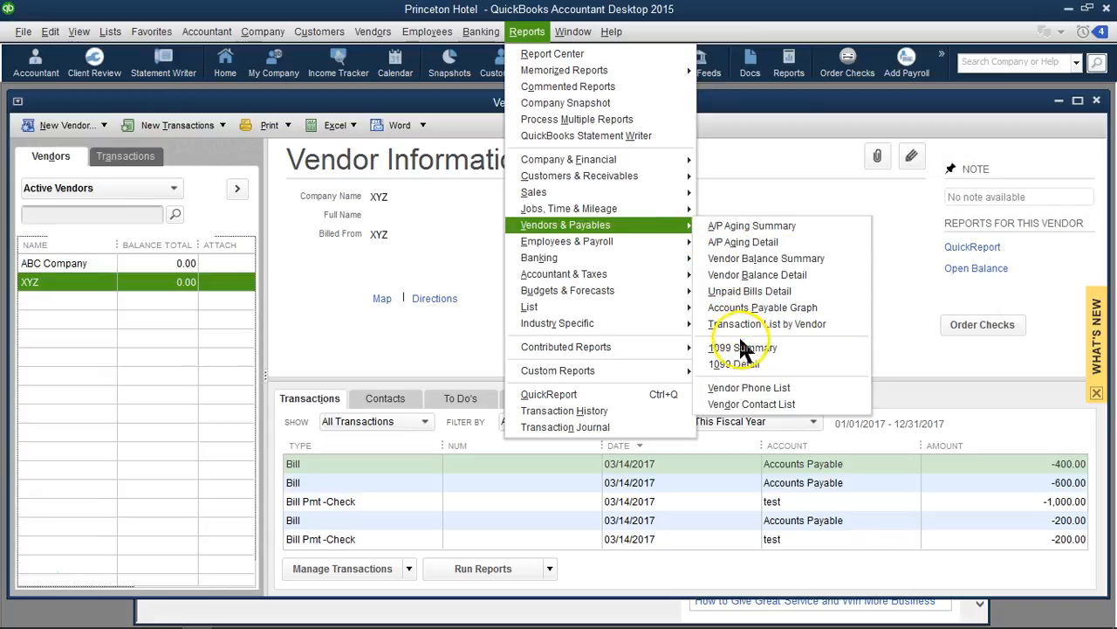
{"action": "left_click", "coordinate": [742, 347]}
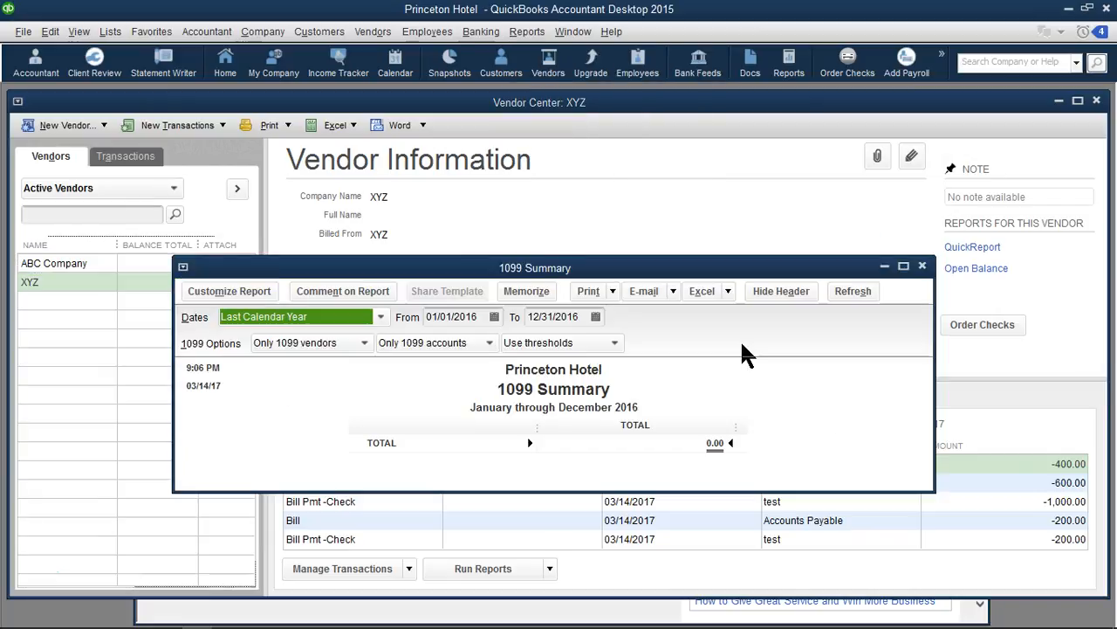
{"action": "left_click", "coordinate": [381, 317]}
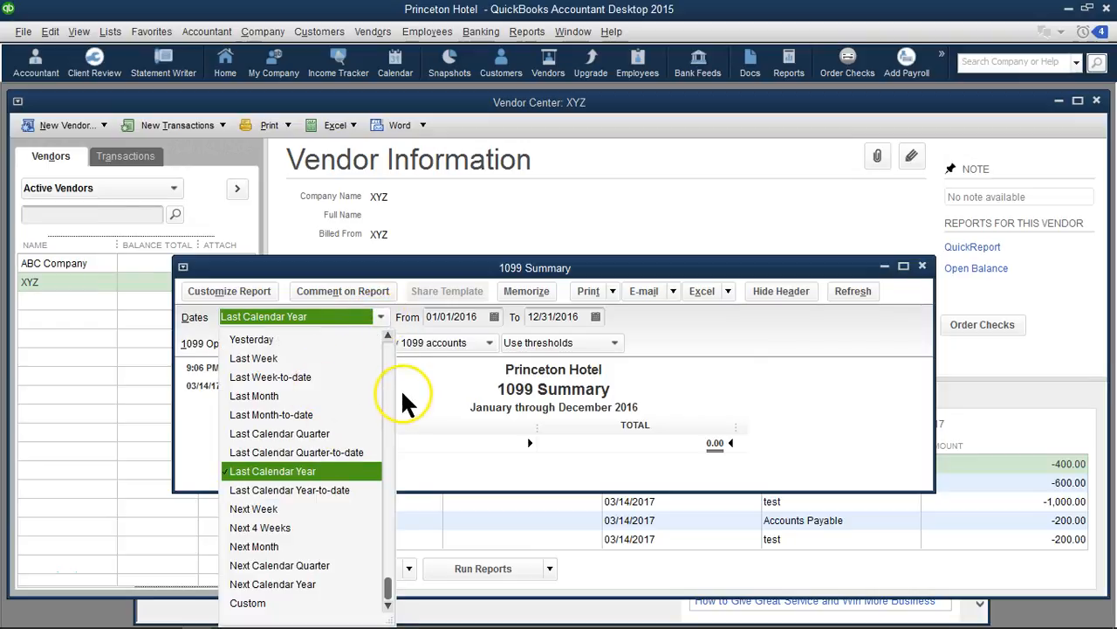
{"action": "scroll", "coordinate": [375, 342], "scroll_direction": "up", "scroll_amount": 3}
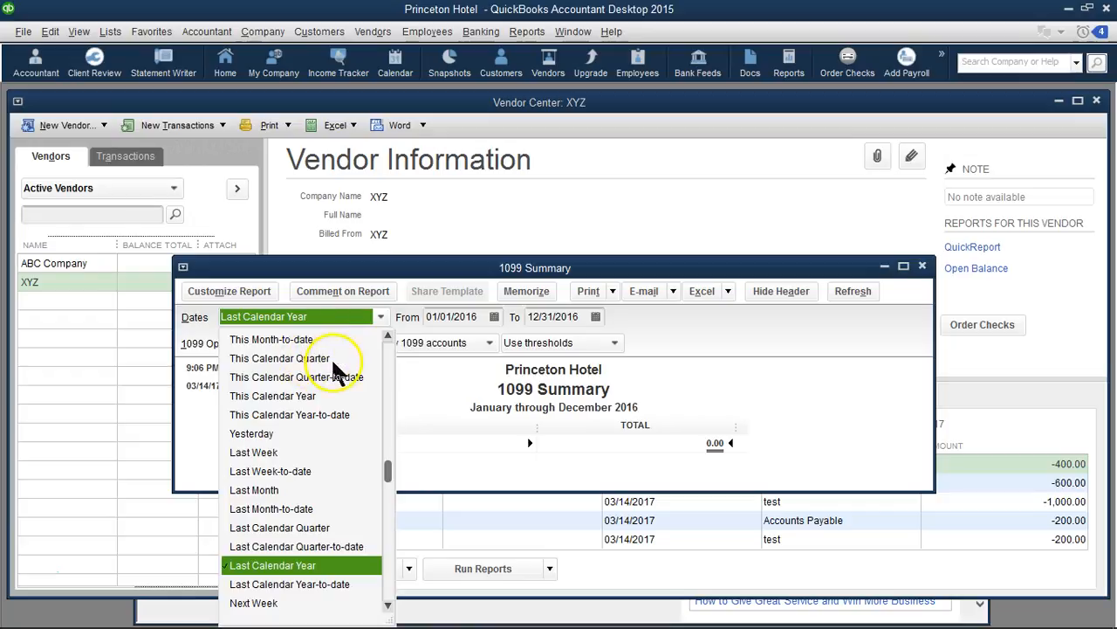
{"action": "left_click", "coordinate": [300, 396]}
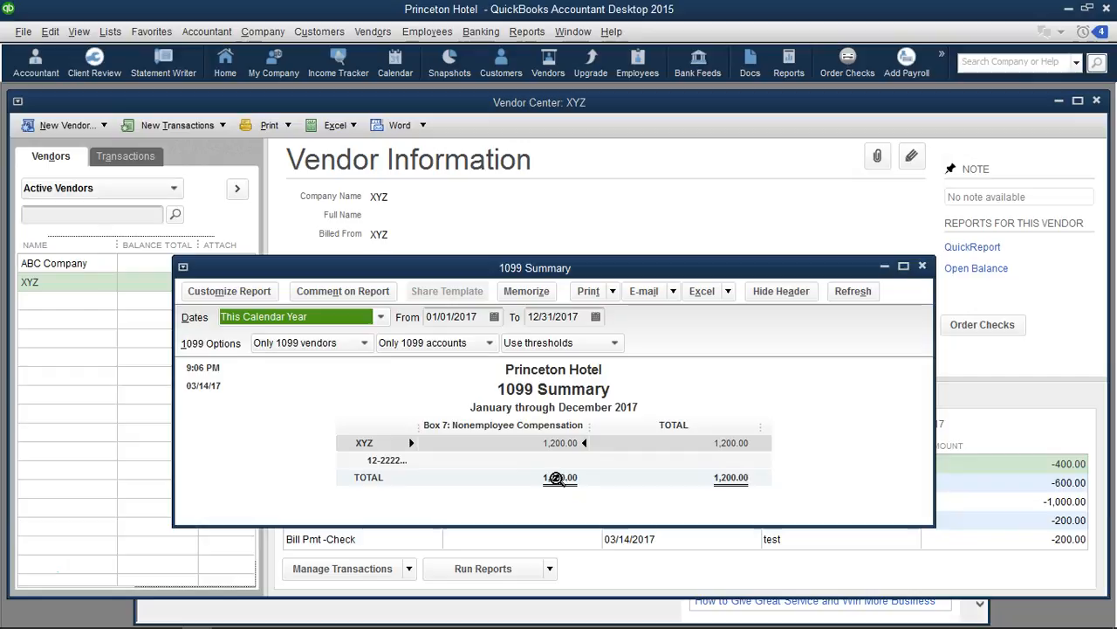
{"action": "double_click", "coordinate": [557, 477]}
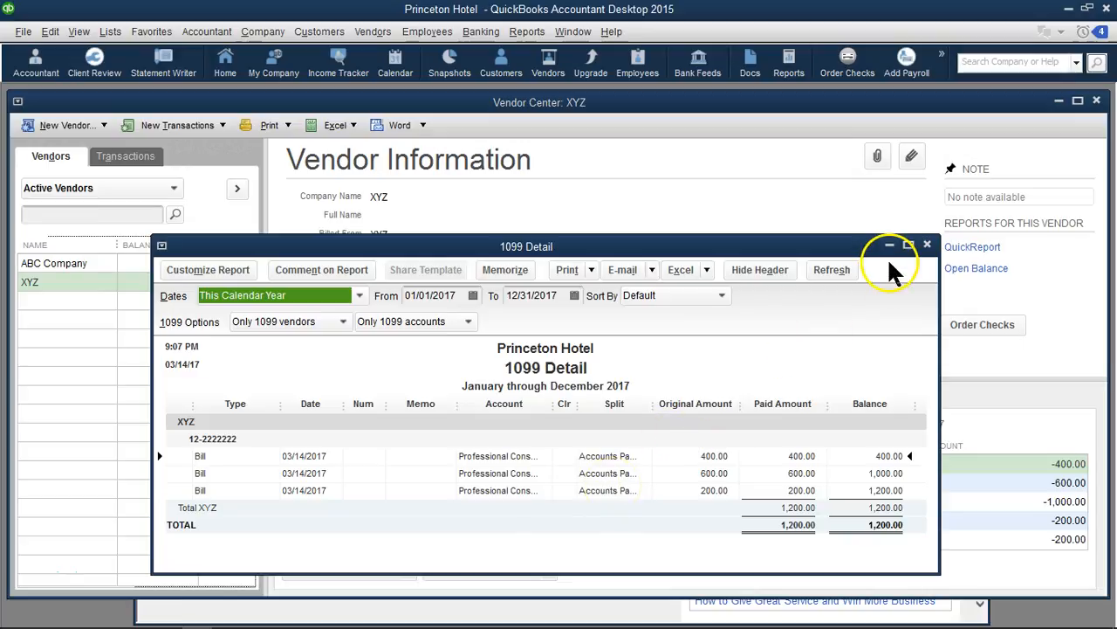
{"action": "left_click", "coordinate": [928, 245]}
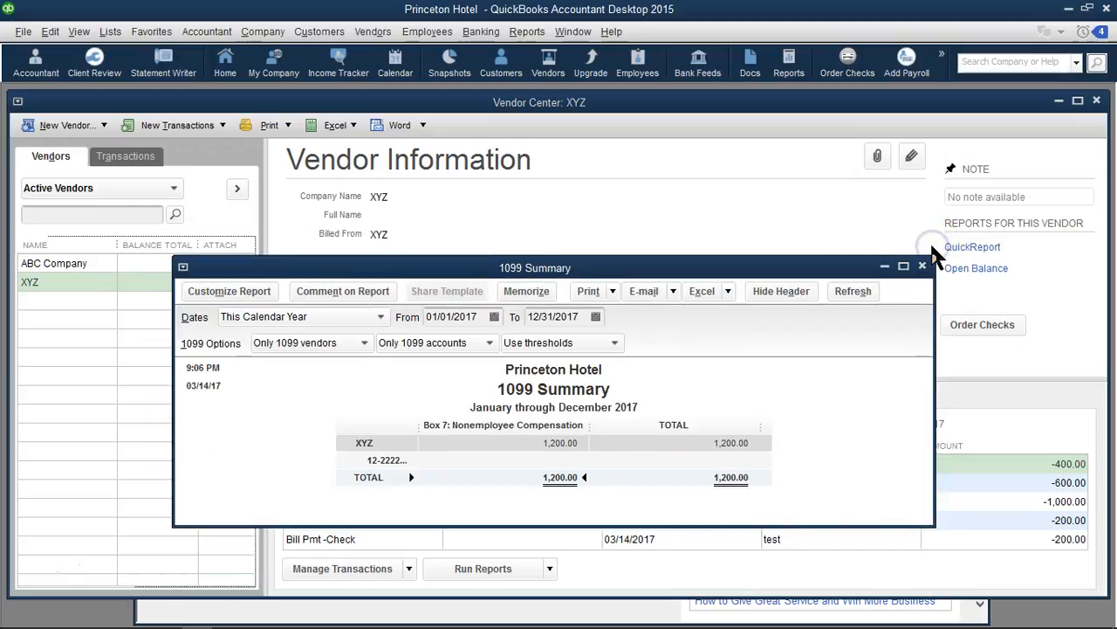